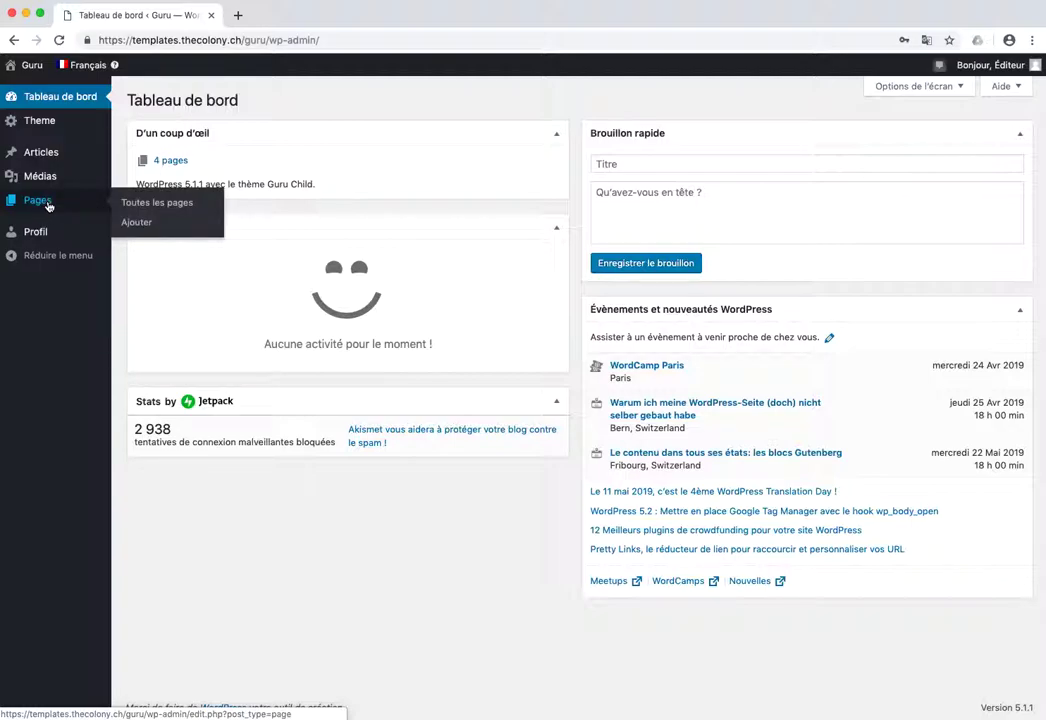
# Open the French Home page for editing from the list of all pages.
pyautogui.click(58, 205)
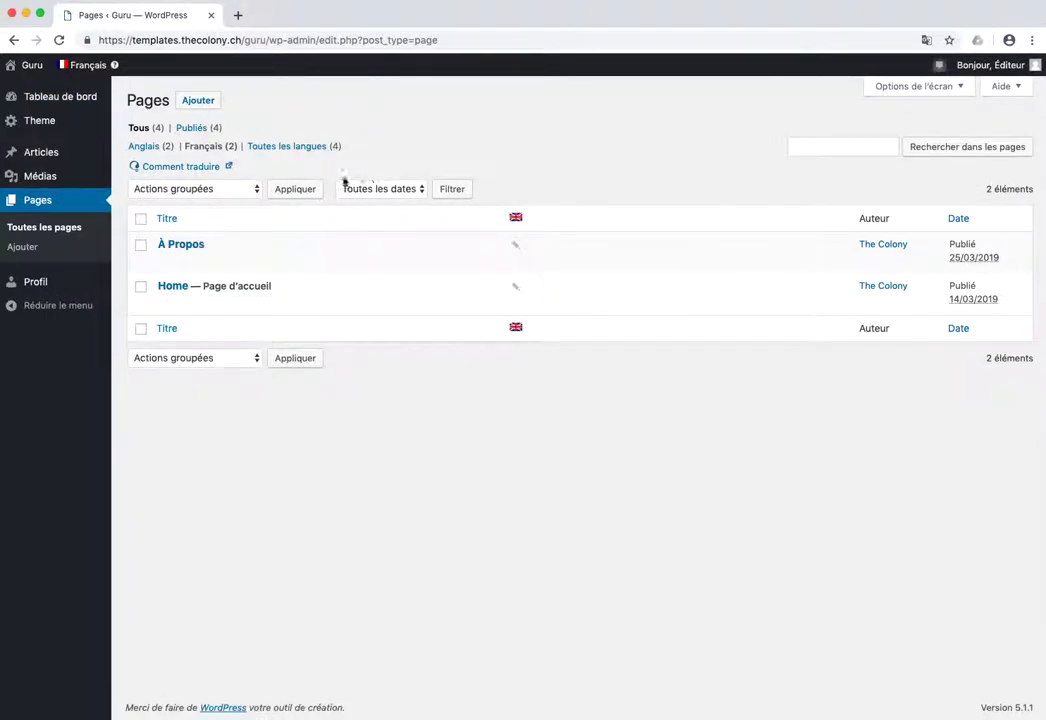
pyautogui.click(174, 289)
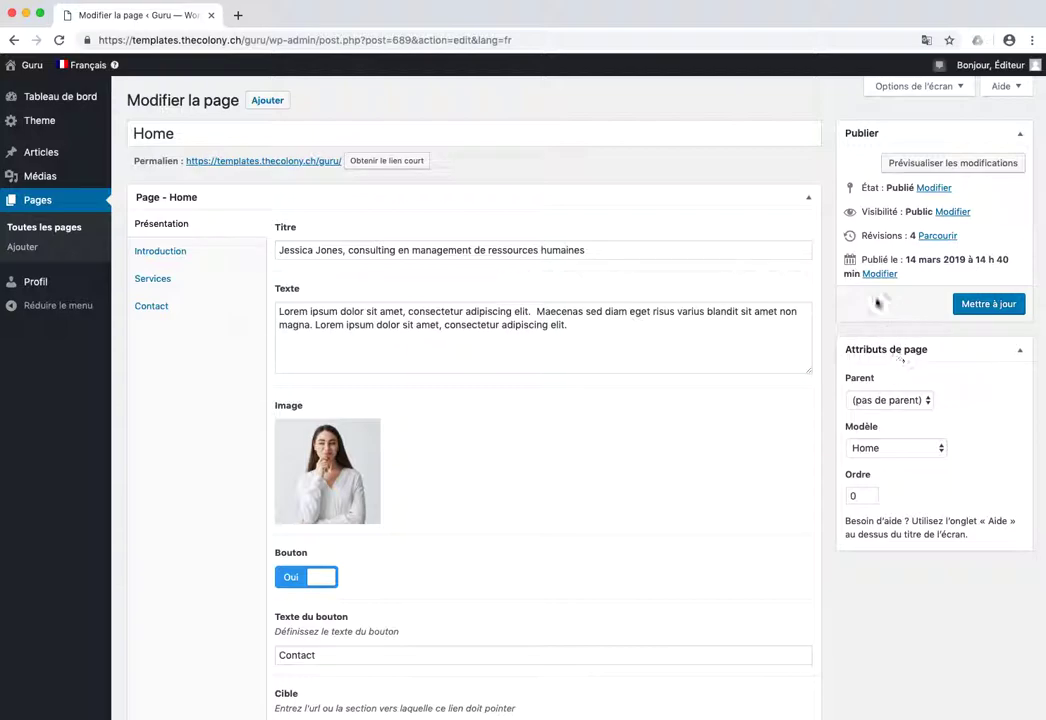
pyautogui.scroll(-1, 478, 178)
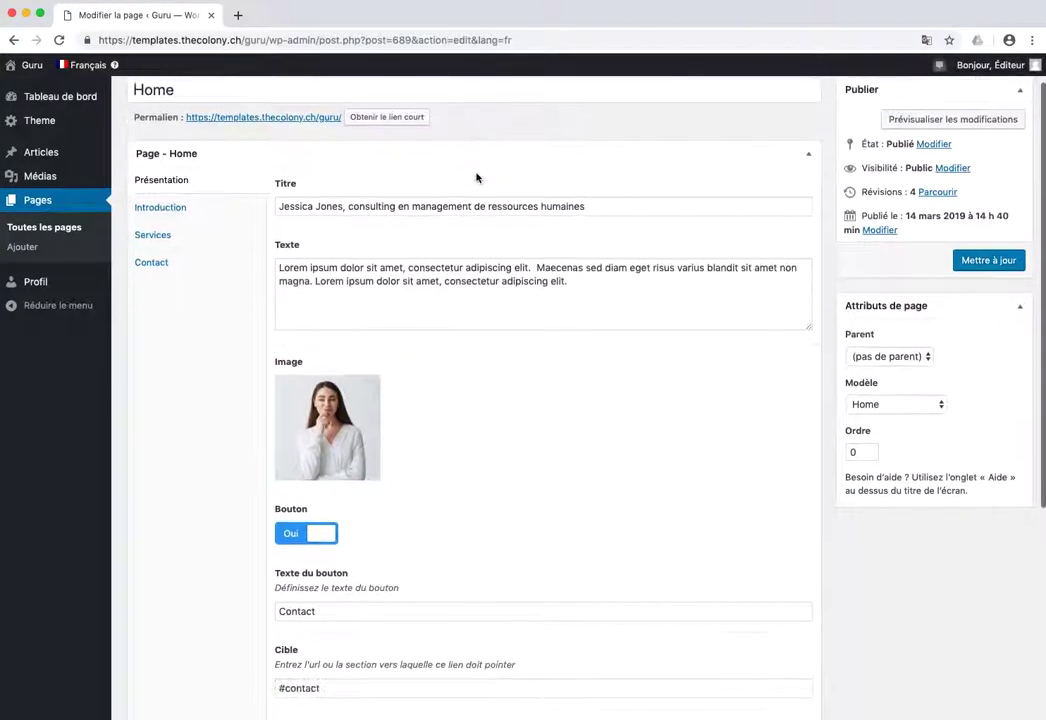
pyautogui.scroll(1, 292, 168)
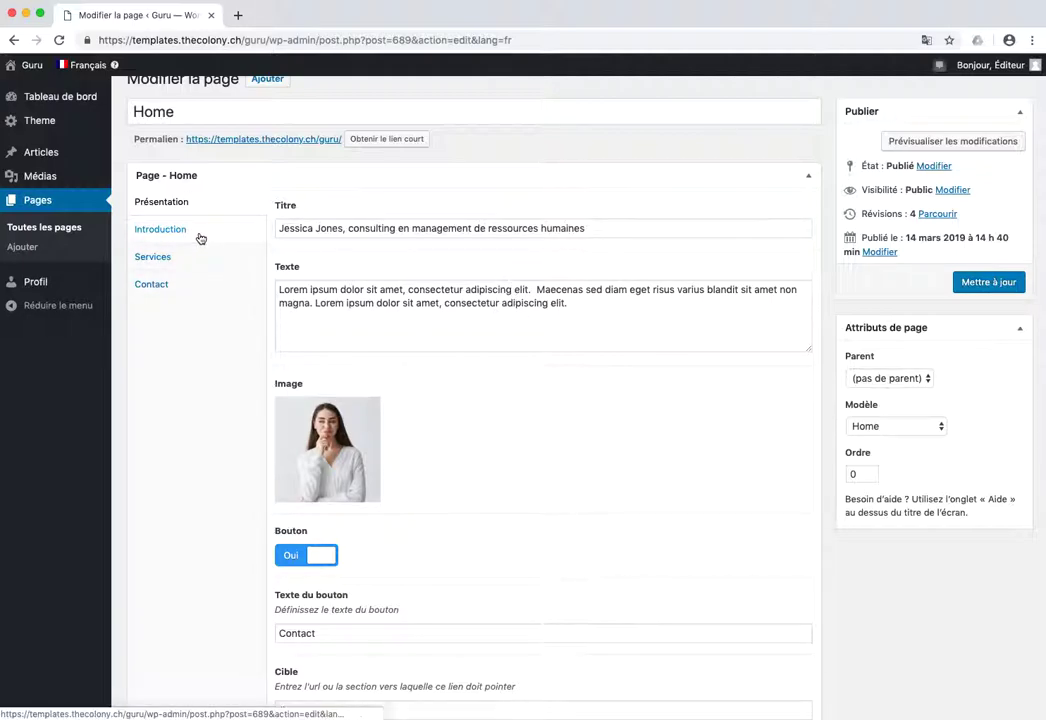
# Append ". Test." to the title in the Présentation section and update the page.
pyautogui.tripleClick(326, 228)
pyautogui.click(371, 228)
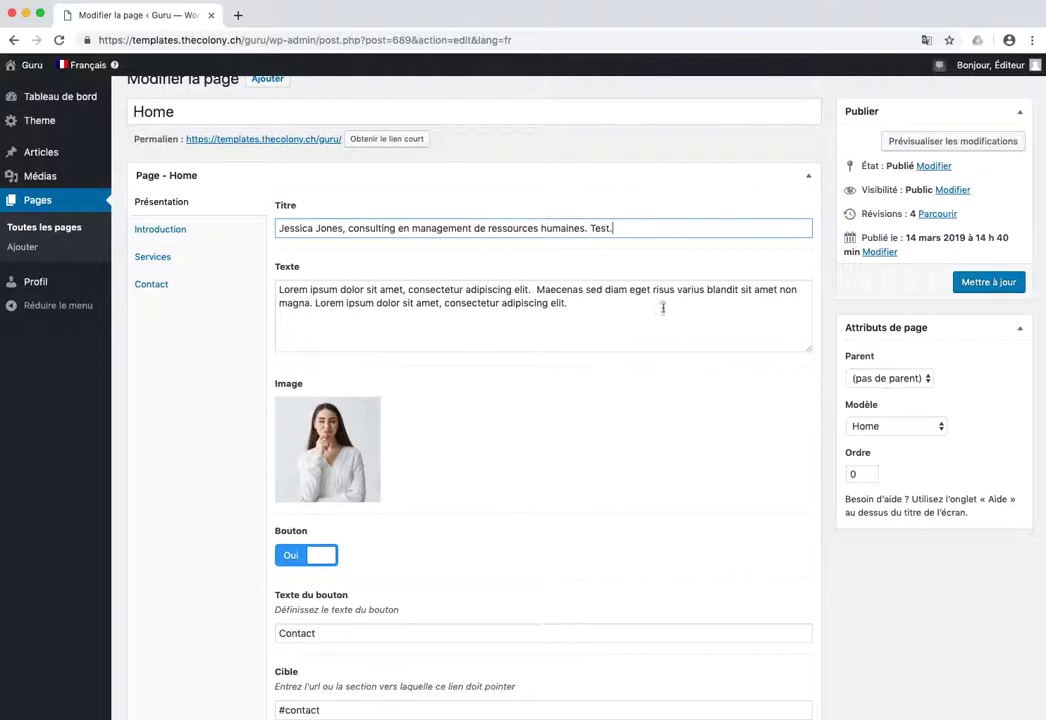
pyautogui.scroll(1, 620, 160)
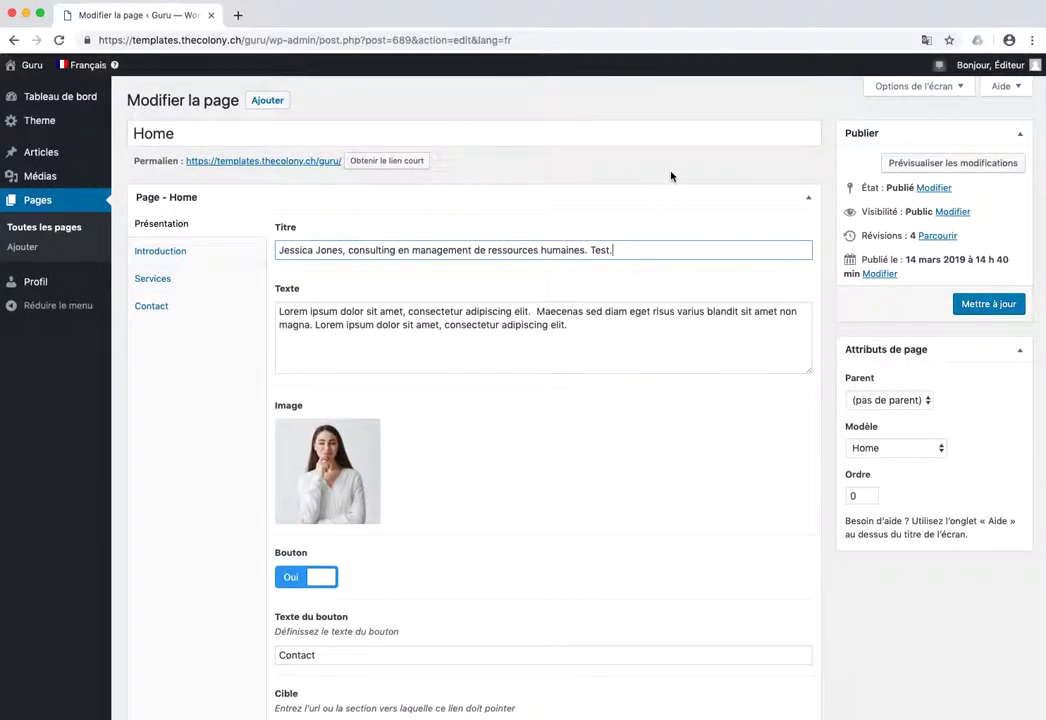
pyautogui.click(990, 305)
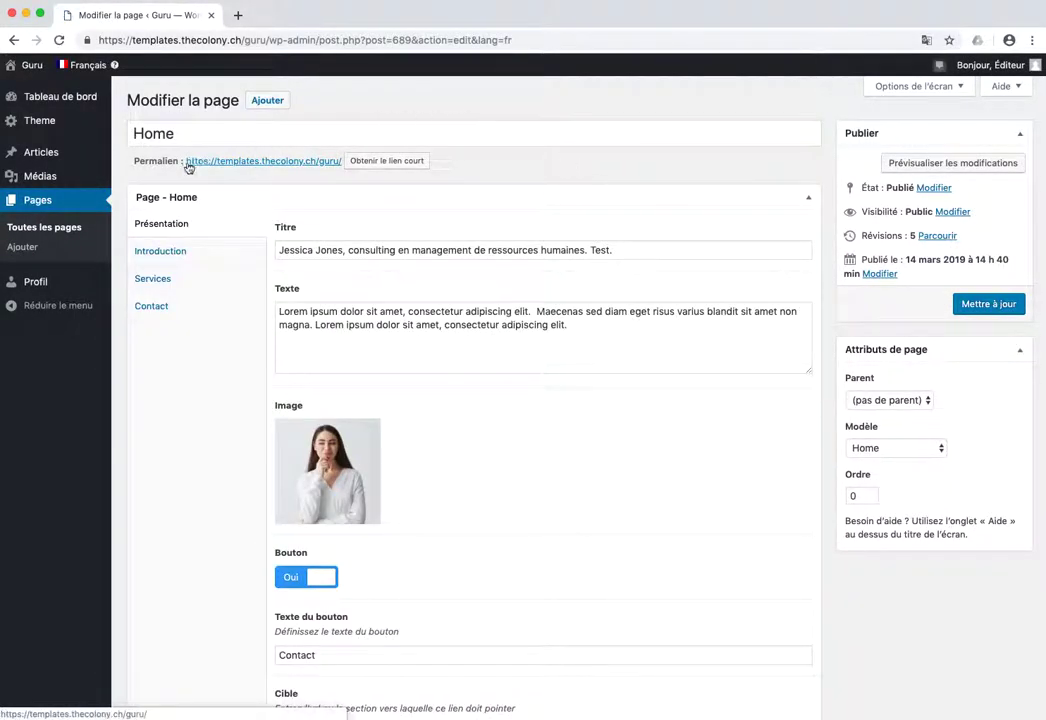
# Open the page's permalink in a new tab and check the word "Test." in the live headline.
pyautogui.rightClick(257, 163)
pyautogui.click(310, 168)
pyautogui.click(294, 18)
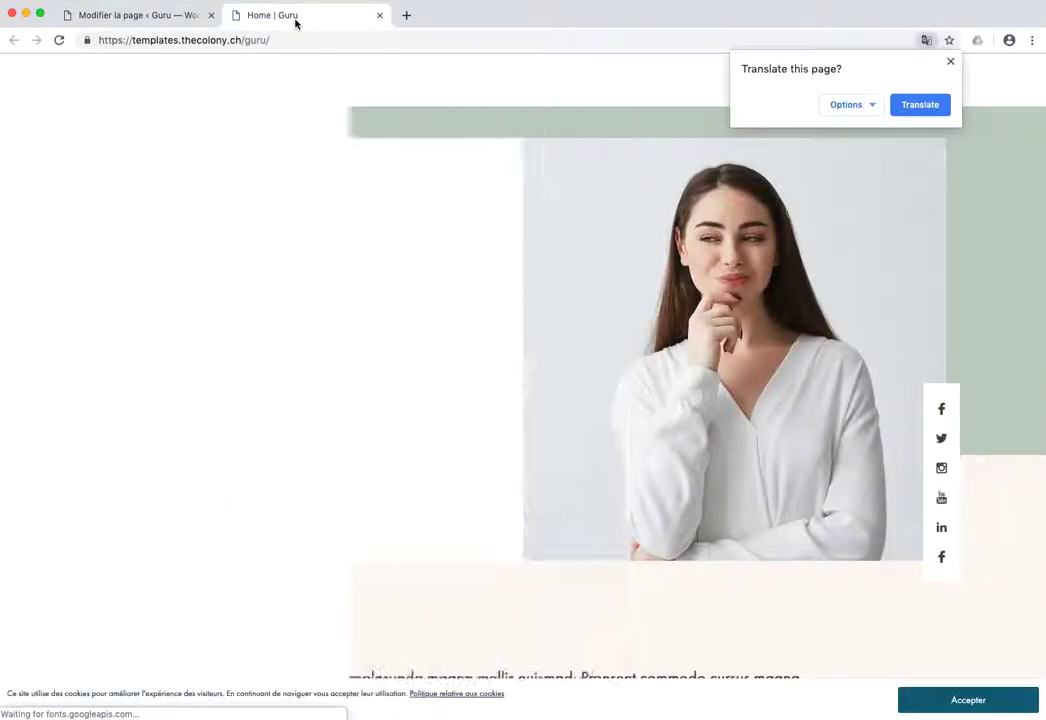
pyautogui.click(950, 61)
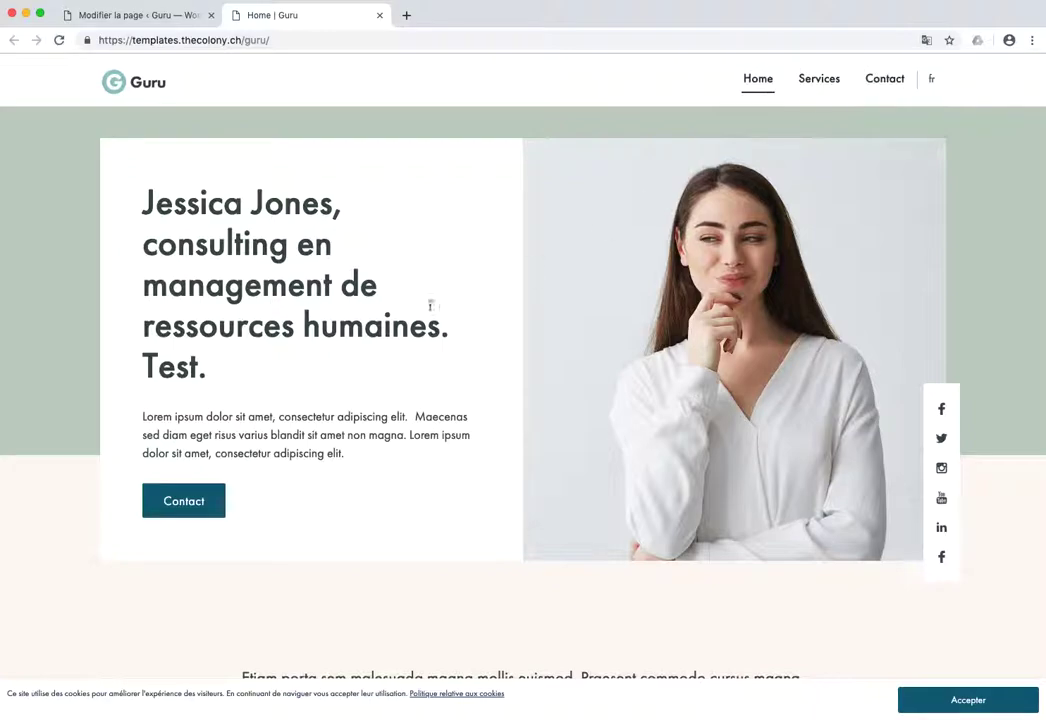
pyautogui.moveTo(245, 367); pyautogui.dragTo(138, 365)
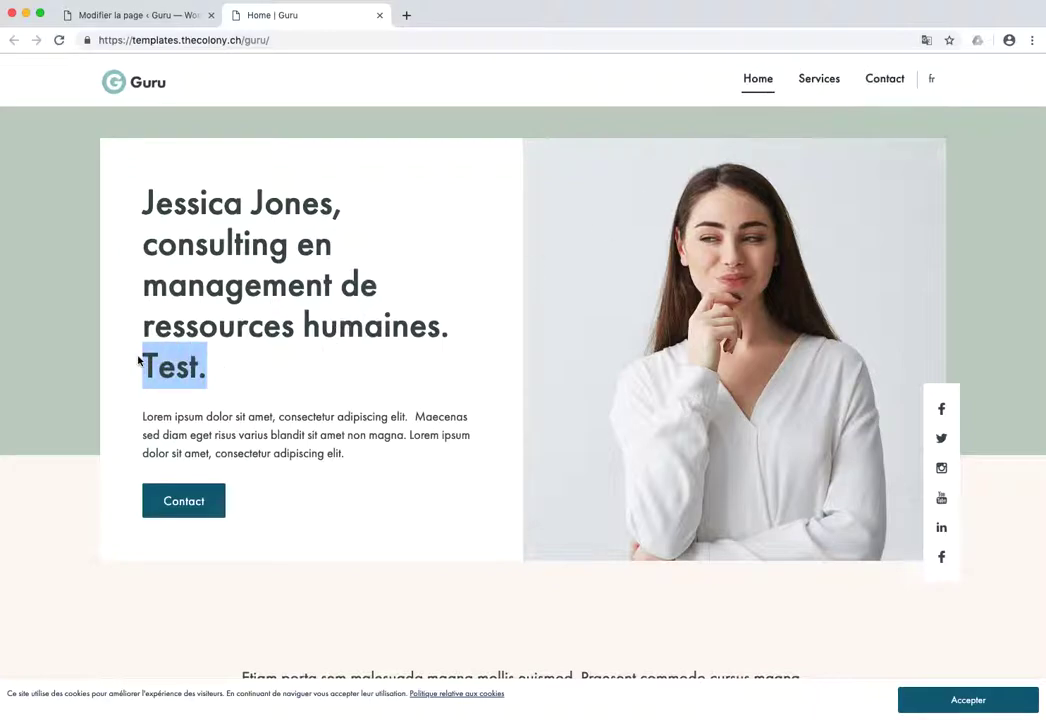
# Return to the page editor and look through its Introduction, Services, Contact and Présentation sections.
pyautogui.click(150, 15)
pyautogui.click(477, 171)
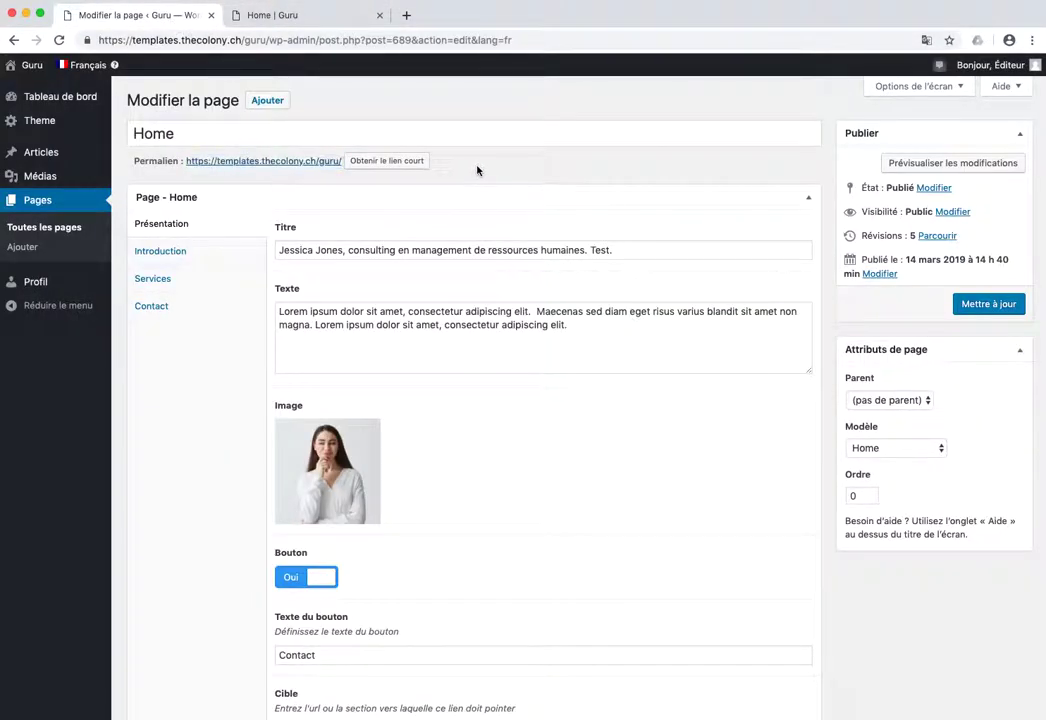
pyautogui.scroll(-2, 458, 201)
pyautogui.scroll(2, 424, 198)
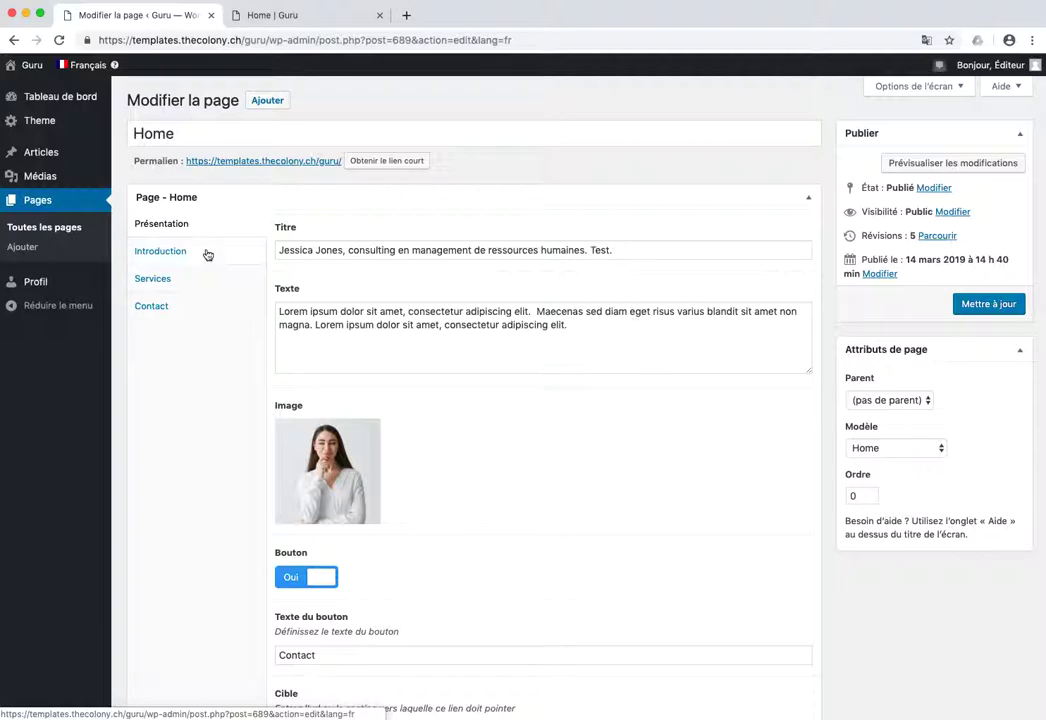
pyautogui.click(302, 22)
pyautogui.click(188, 27)
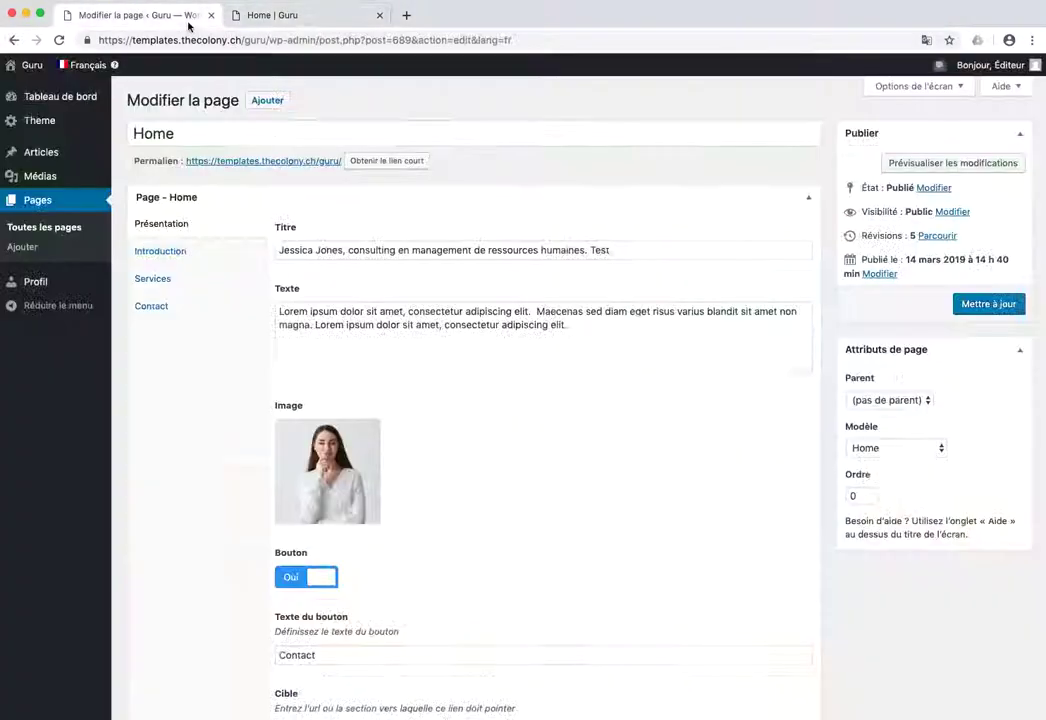
pyautogui.click(196, 254)
pyautogui.click(197, 278)
pyautogui.click(195, 303)
pyautogui.click(194, 226)
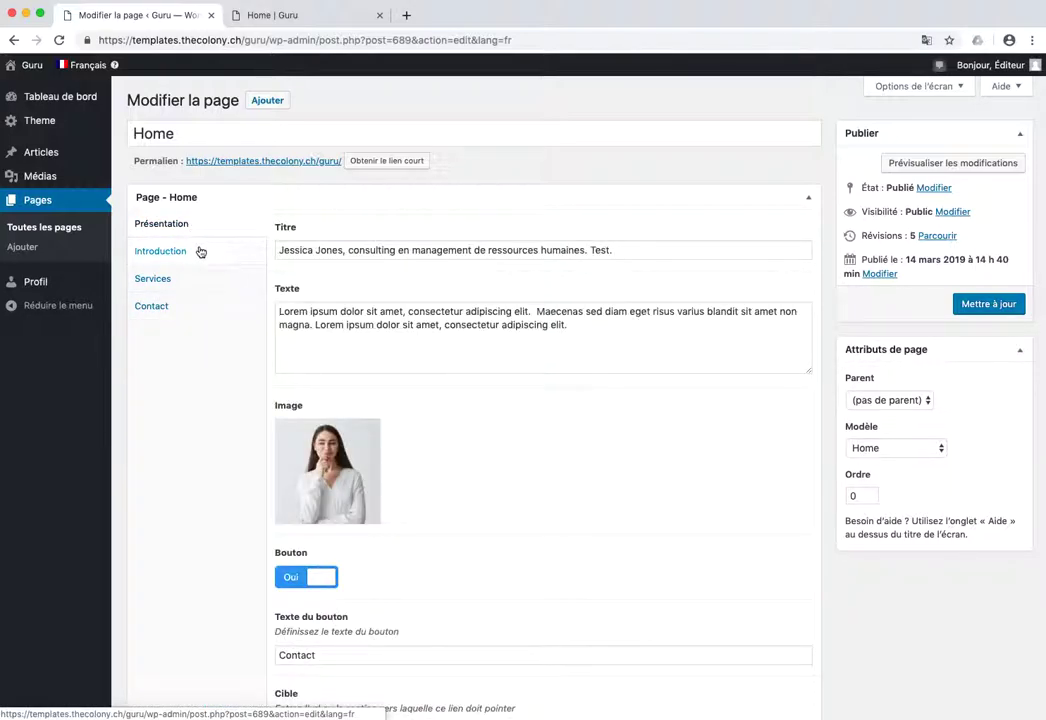
# Review the Présentation section's text, image, button and social network fields, comparing them with the live page's header area.
pyautogui.scroll(-2, 282, 188)
pyautogui.scroll(1, 200, 160)
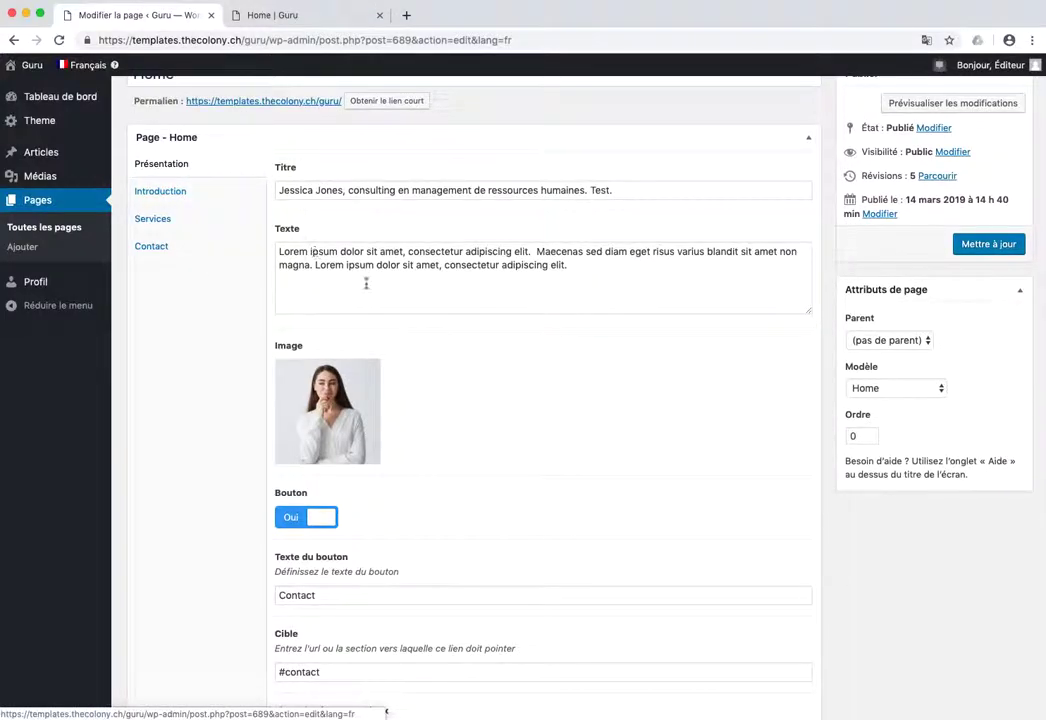
pyautogui.scroll(-3, 363, 279)
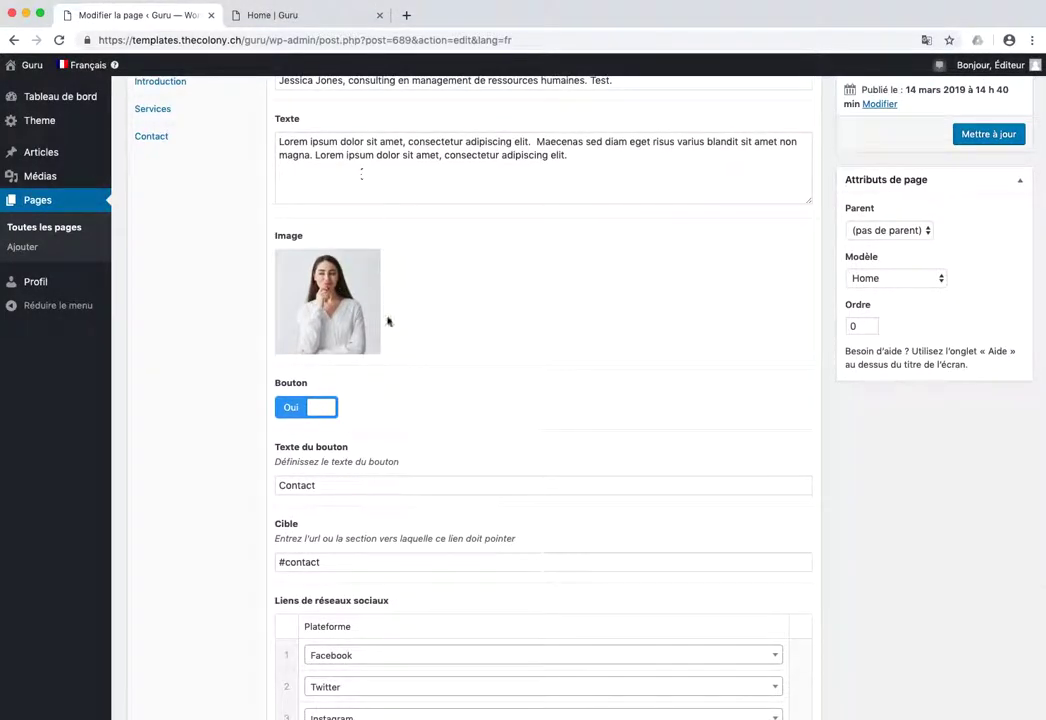
pyautogui.scroll(-5, 400, 330)
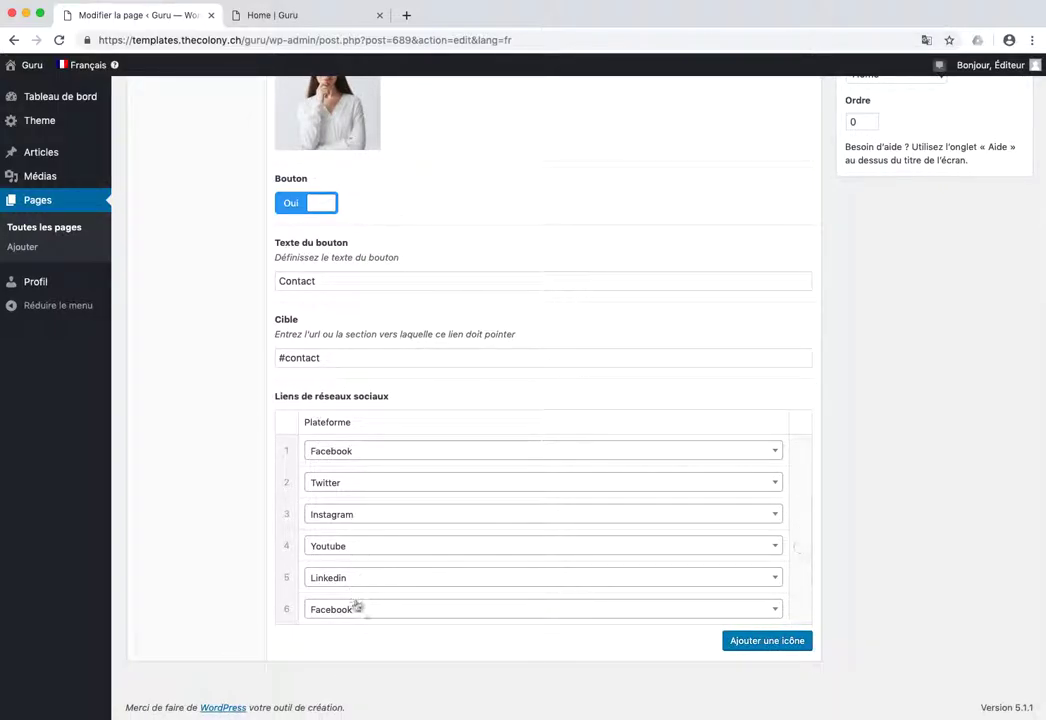
pyautogui.scroll(10, 340, 450)
pyautogui.click(318, 16)
pyautogui.click(181, 172)
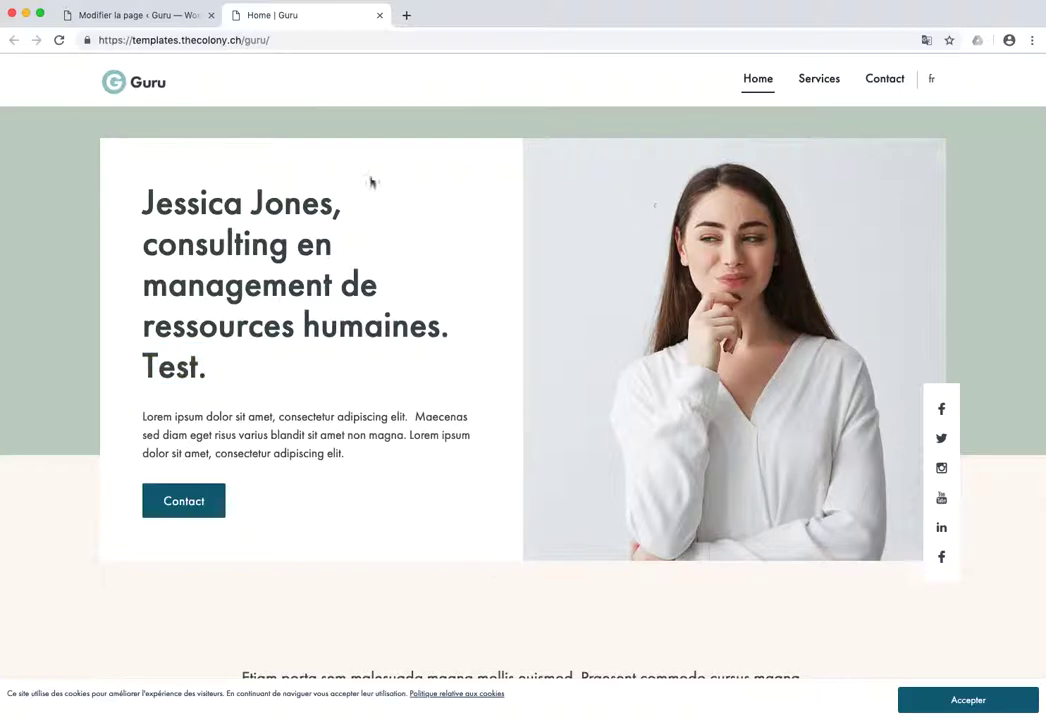
pyautogui.click(125, 14)
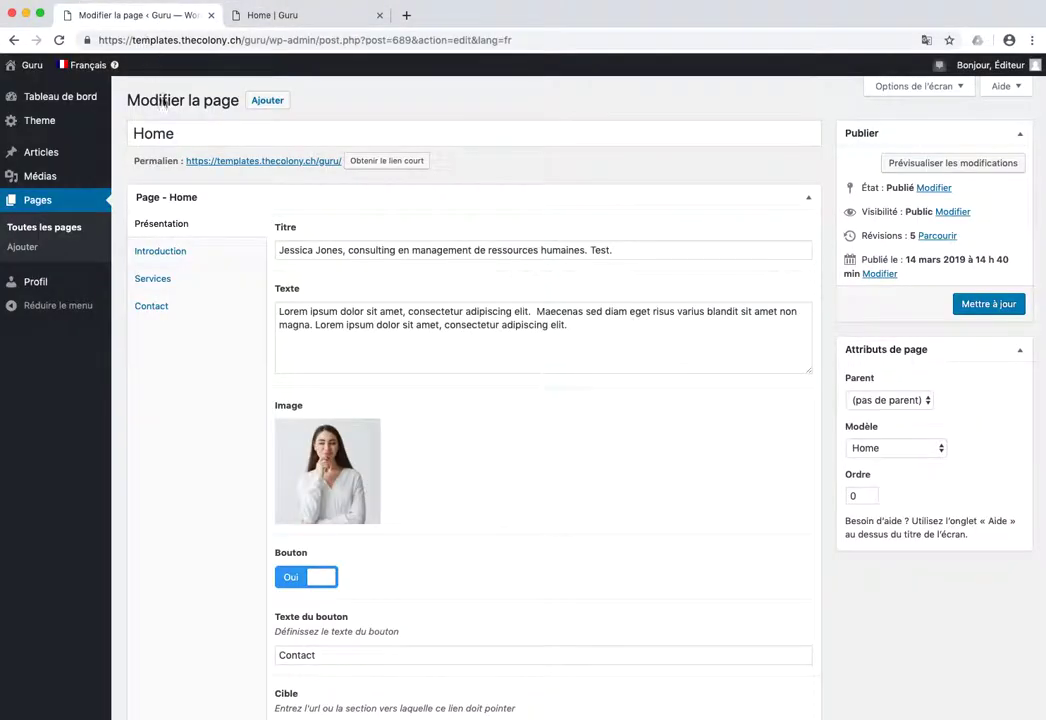
# Show the Introduction section and find its text on the live page.
pyautogui.click(182, 257)
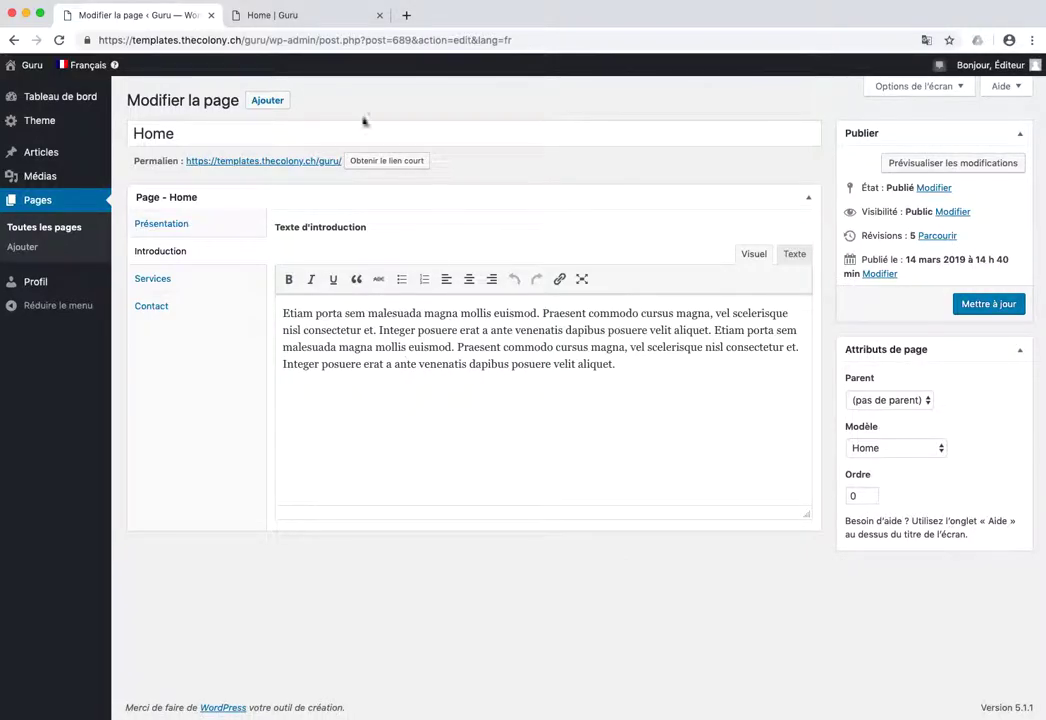
pyautogui.click(250, 16)
pyautogui.scroll(-5, 350, 268)
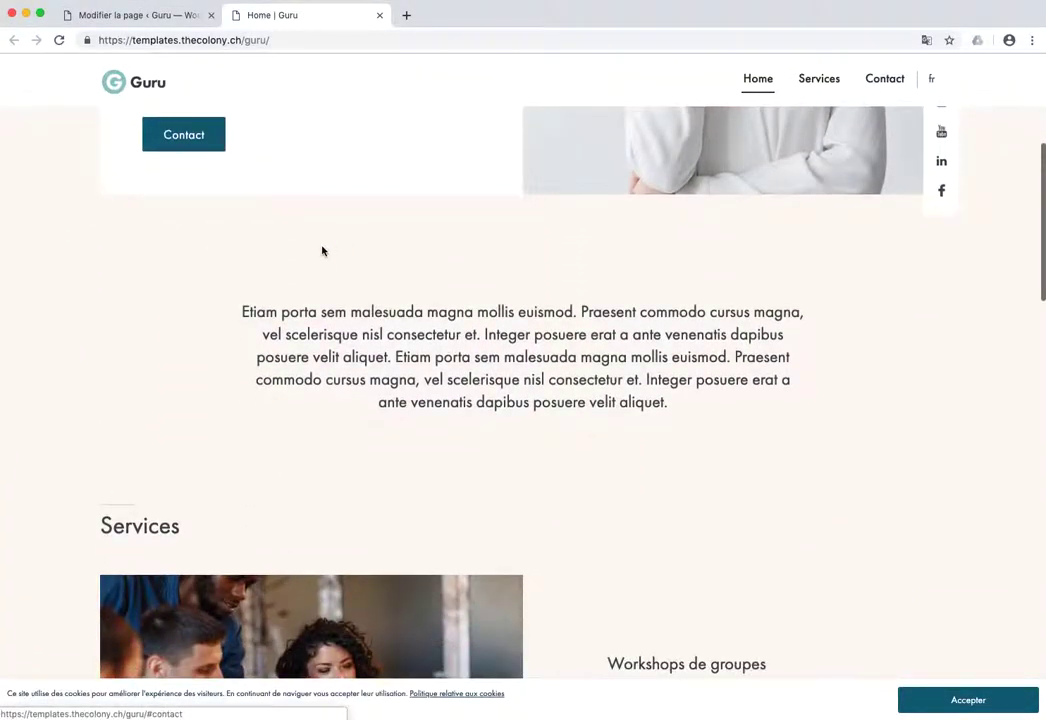
pyautogui.moveTo(240, 310); pyautogui.dragTo(677, 413)
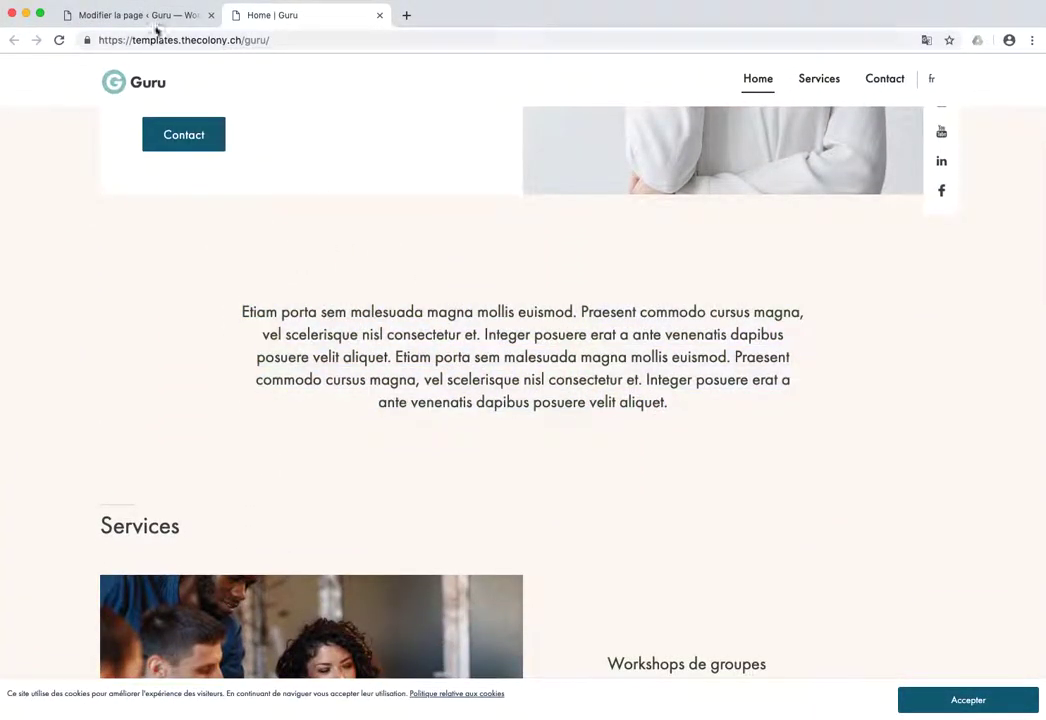
# Look at the Services and Contact sections in the page editor, then return to the introduction text.
pyautogui.click(125, 14)
pyautogui.click(181, 278)
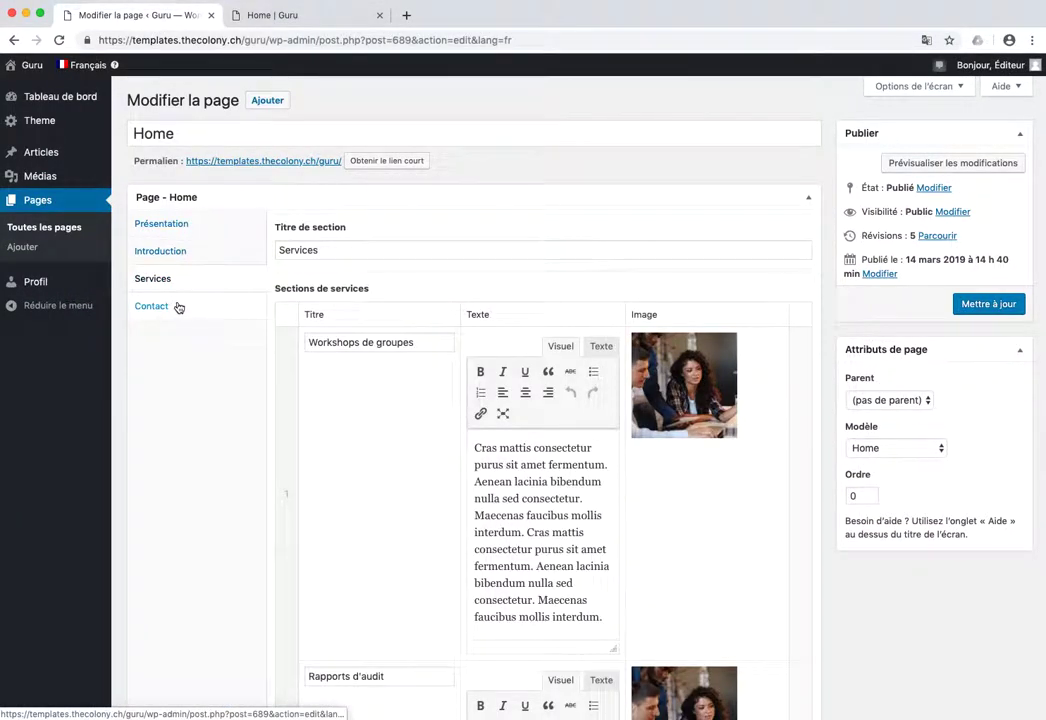
pyautogui.click(176, 306)
pyautogui.scroll(-1, 219, 222)
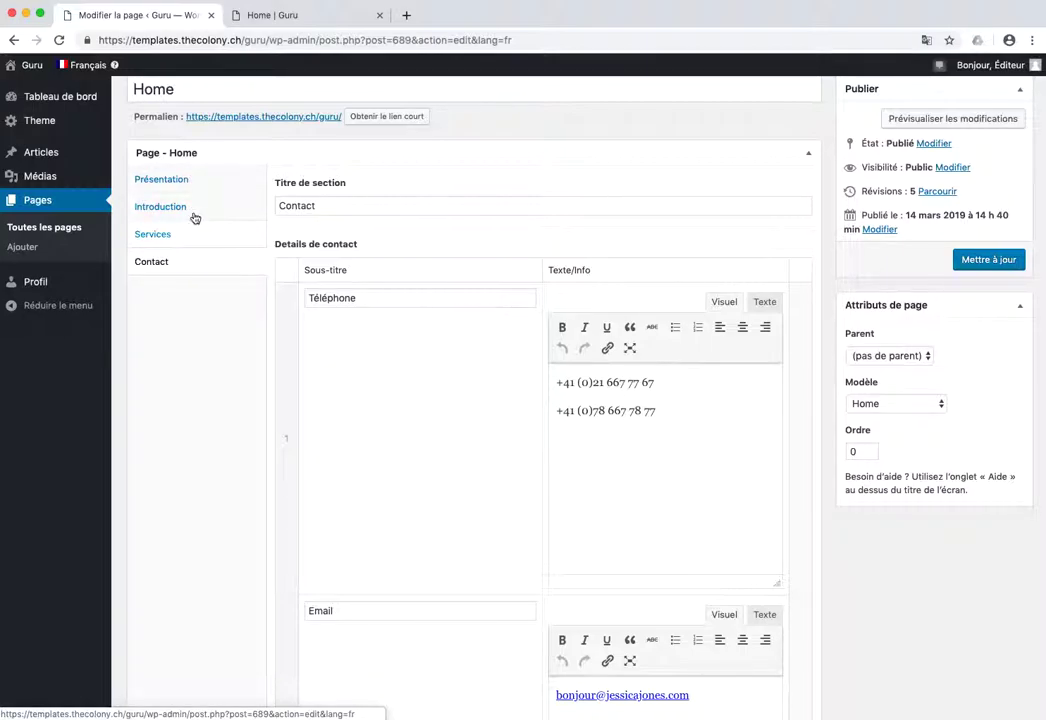
pyautogui.click(202, 212)
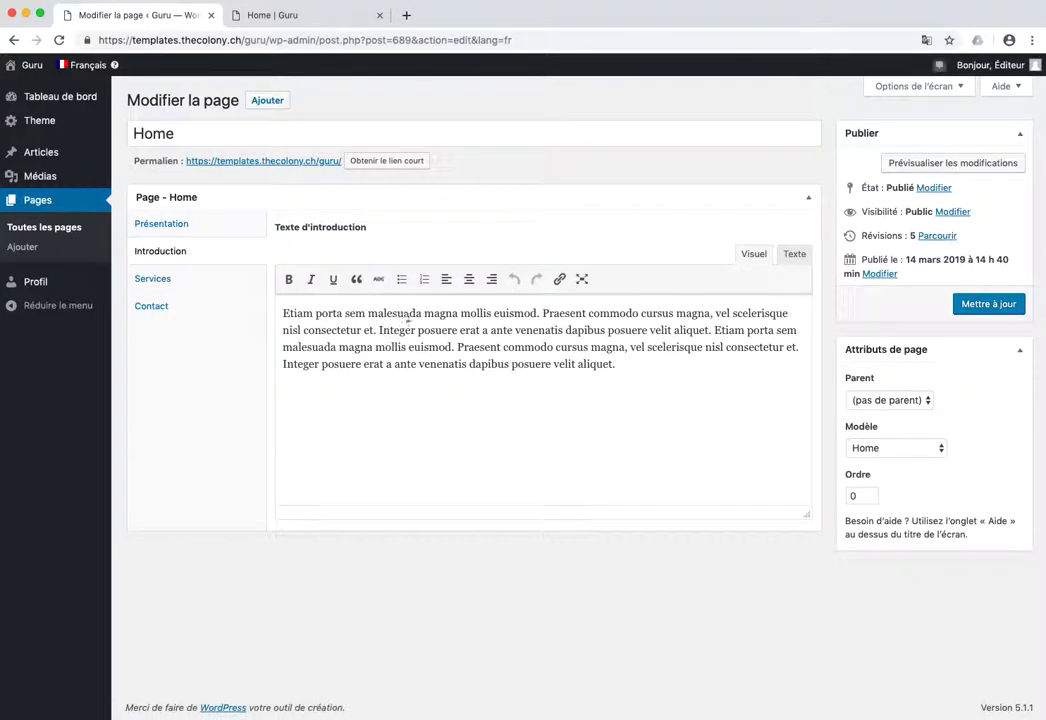
pyautogui.moveTo(402, 318); pyautogui.dragTo(661, 366)
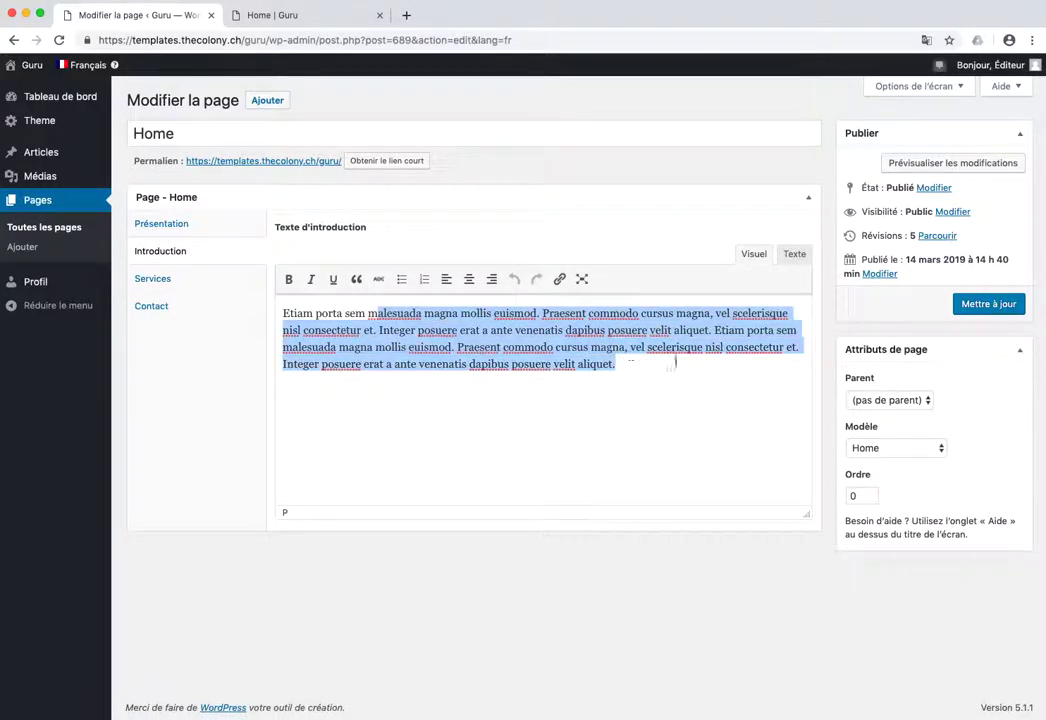
# Examine the Services section's title and the title, text and image of each service entry in the editor.
pyautogui.click(186, 278)
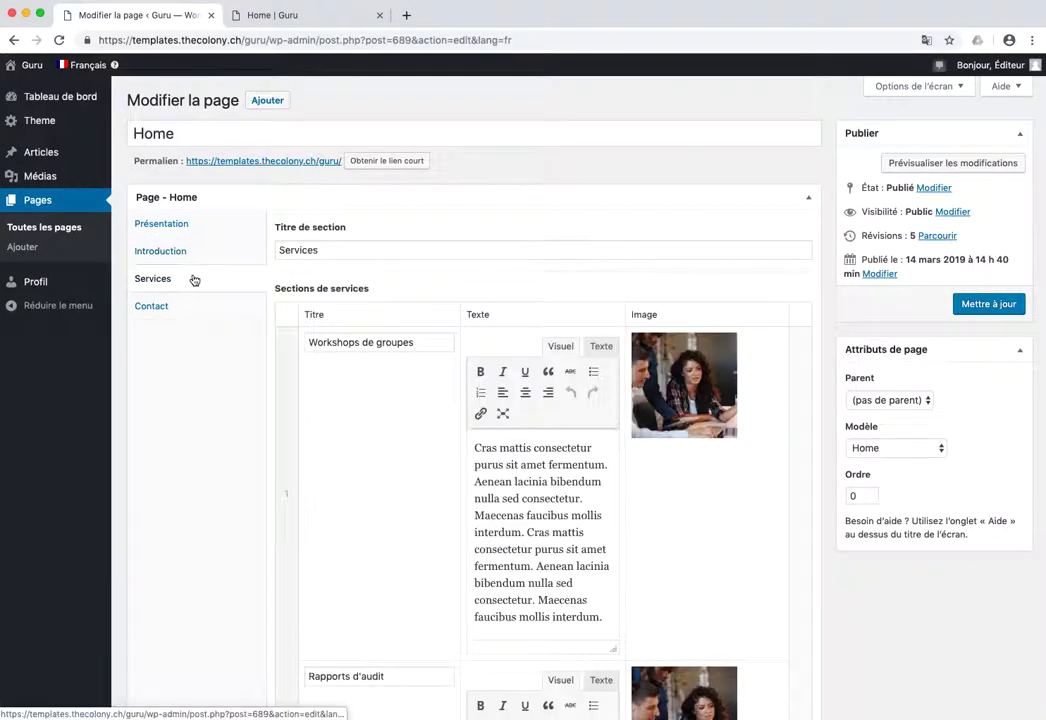
pyautogui.scroll(-3, 224, 257)
pyautogui.scroll(-10, 226, 196)
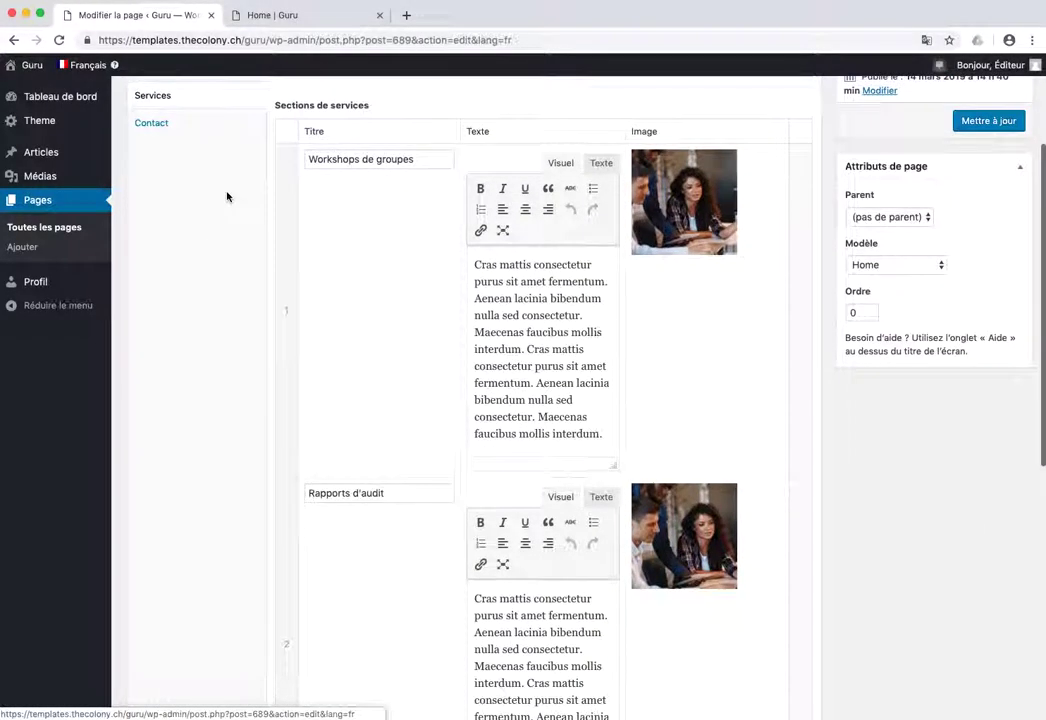
pyautogui.scroll(-3, 227, 196)
pyautogui.scroll(6, 392, 287)
pyautogui.scroll(7, 333, 216)
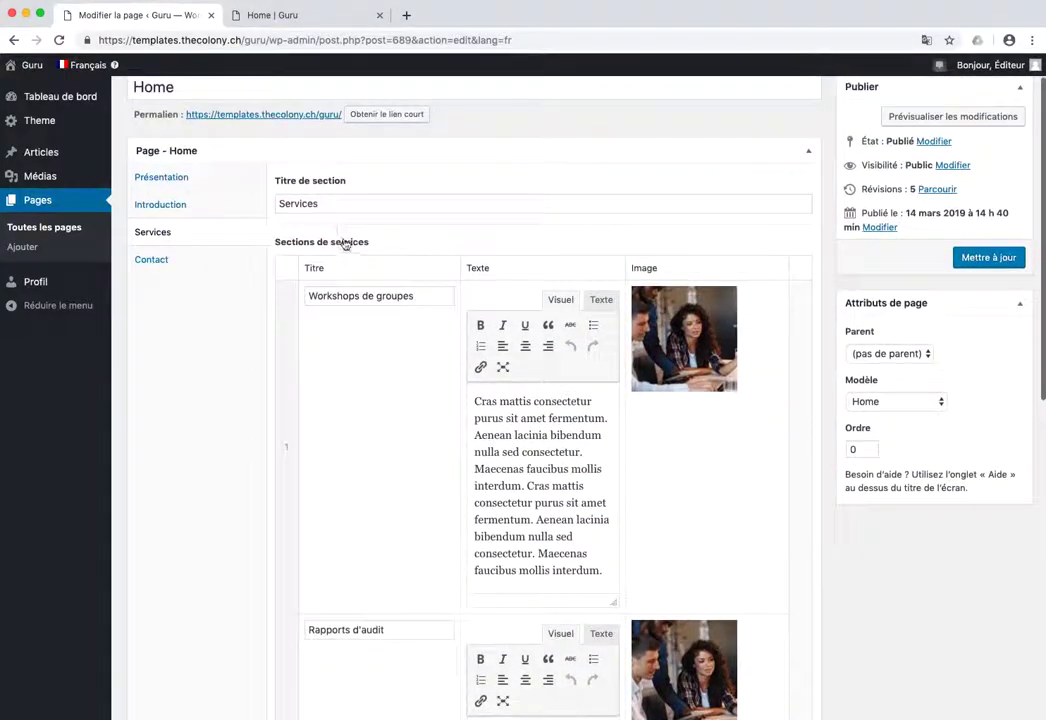
pyautogui.scroll(-1, 343, 233)
pyautogui.scroll(-6, 353, 245)
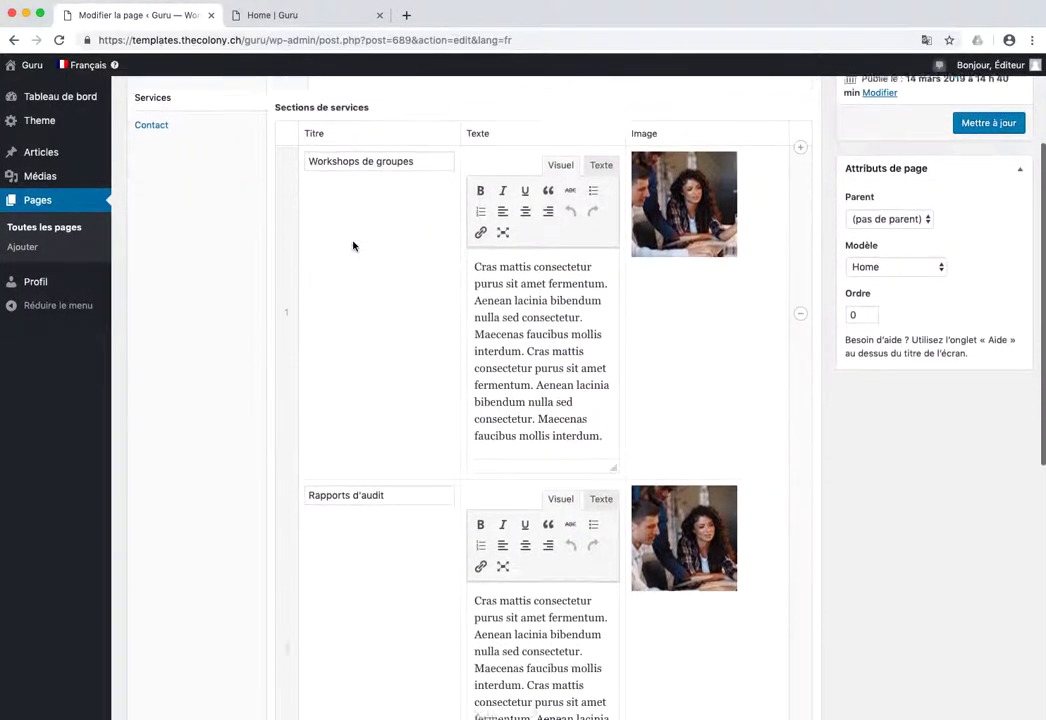
pyautogui.scroll(-6, 452, 284)
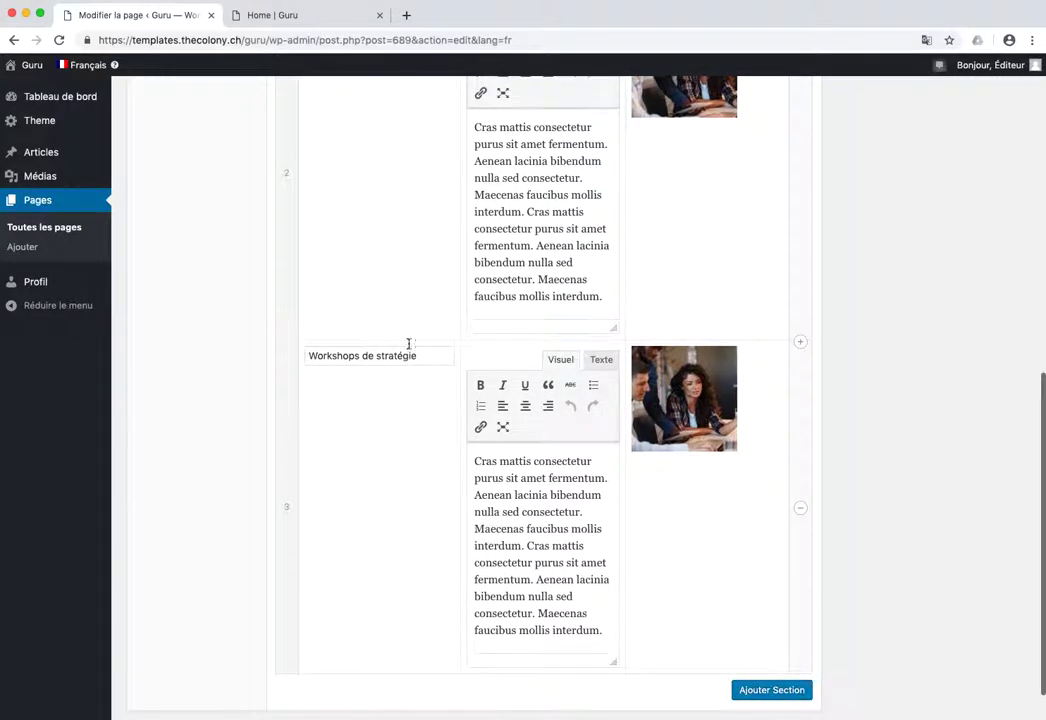
pyautogui.scroll(12, 406, 306)
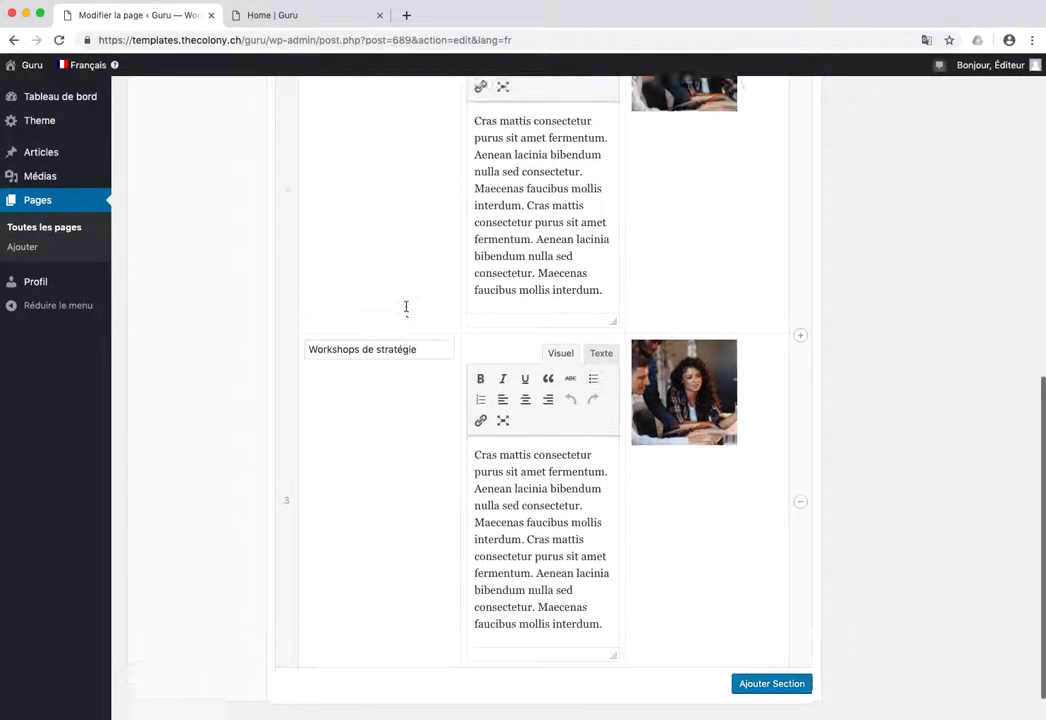
pyautogui.scroll(2, 406, 306)
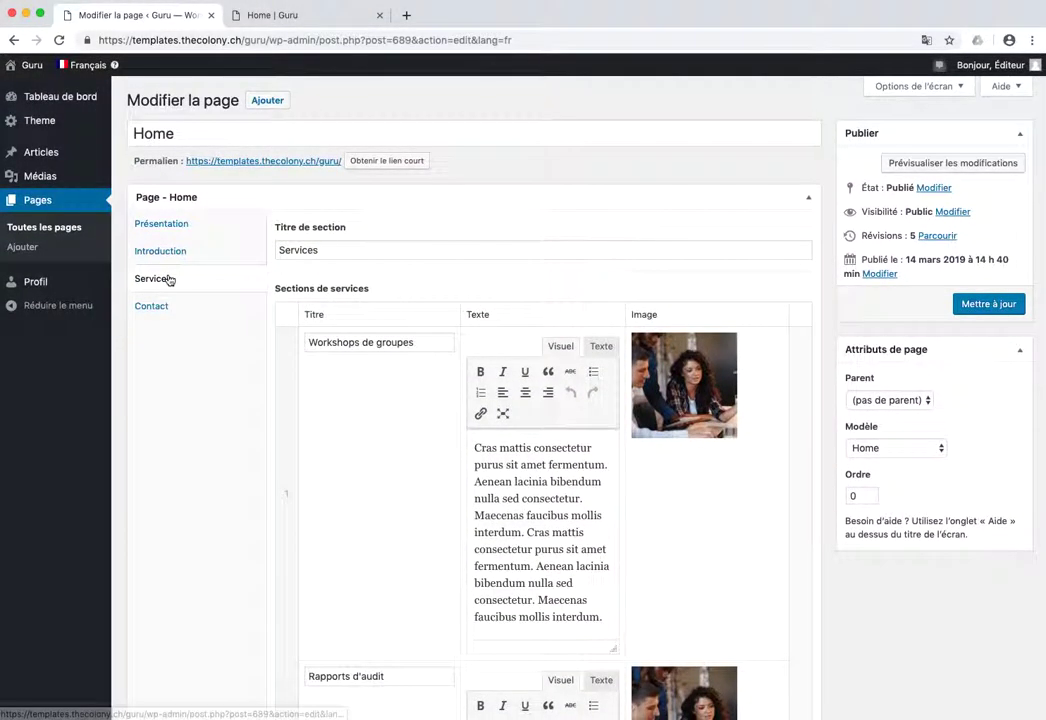
# Examine how the service entries are laid out on the live page.
pyautogui.click(295, 19)
pyautogui.scroll(-8, 218, 297)
pyautogui.scroll(4, 217, 296)
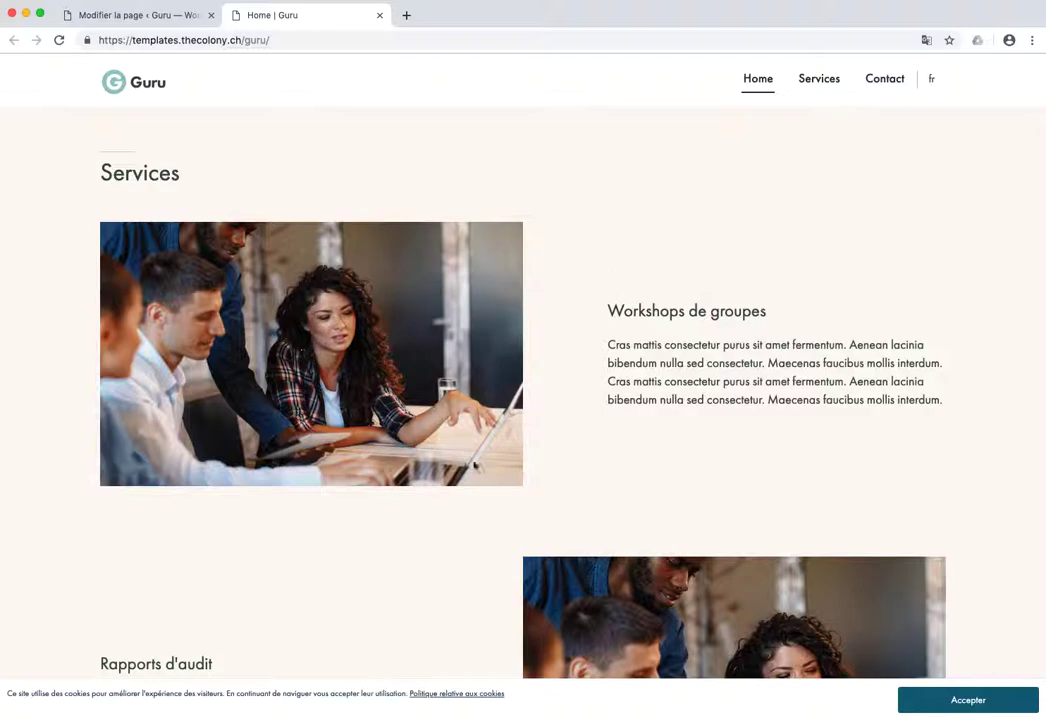
pyautogui.scroll(-4, 433, 457)
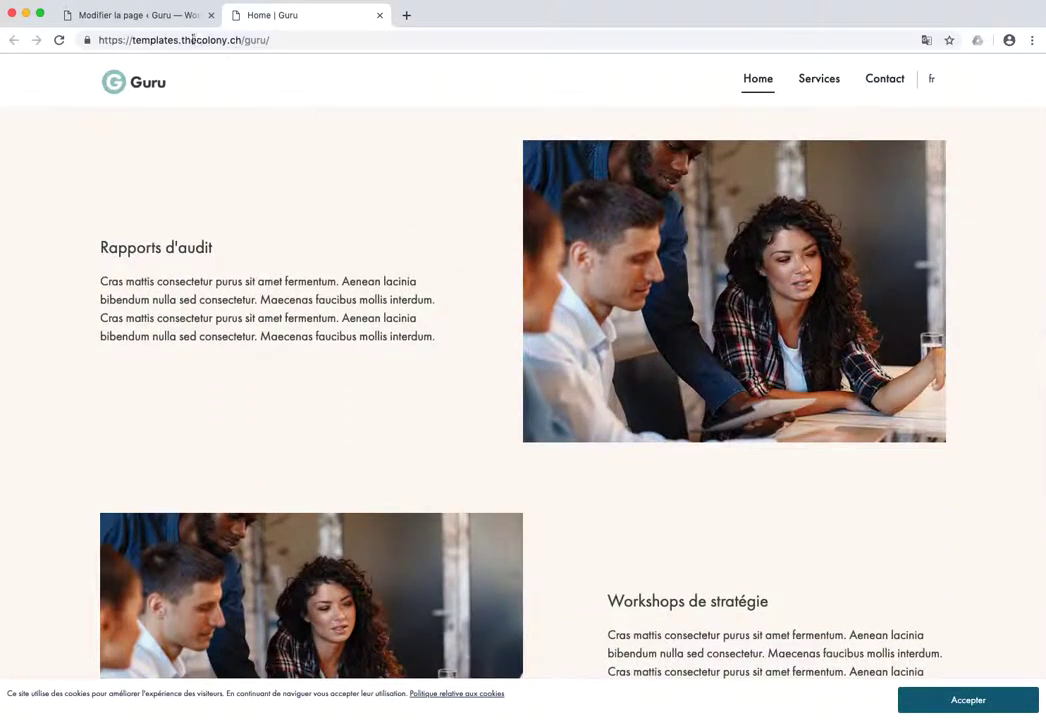
# Return to the Home page editor and look through the three entries in the Services section.
pyautogui.click(145, 16)
pyautogui.scroll(-4, 392, 327)
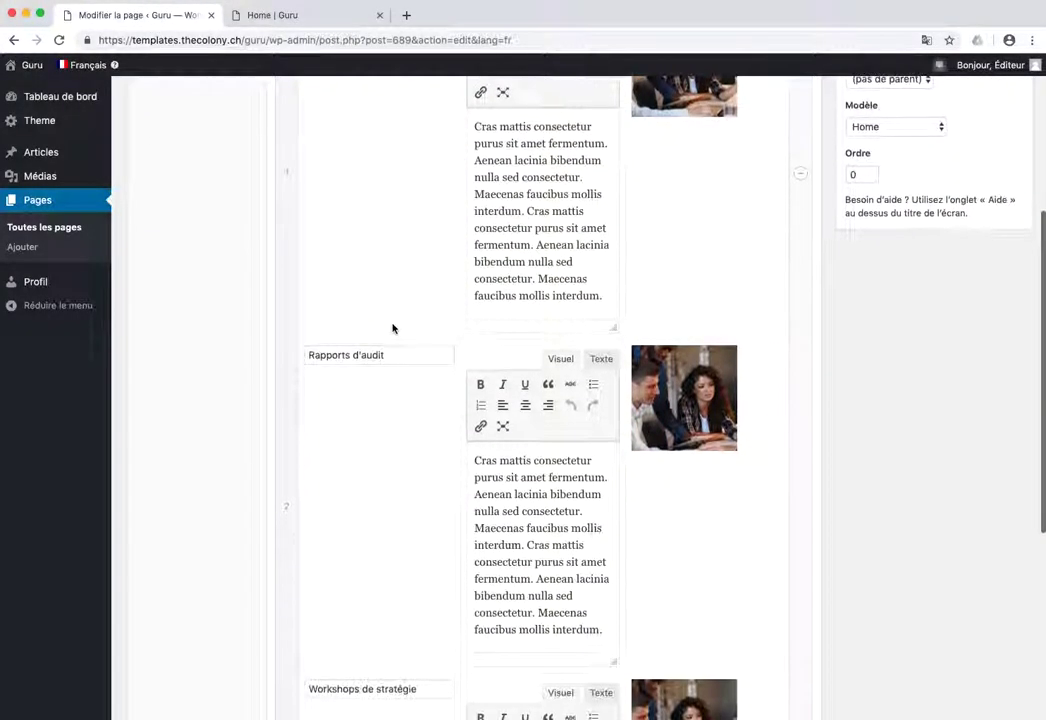
pyautogui.scroll(-2, 400, 278)
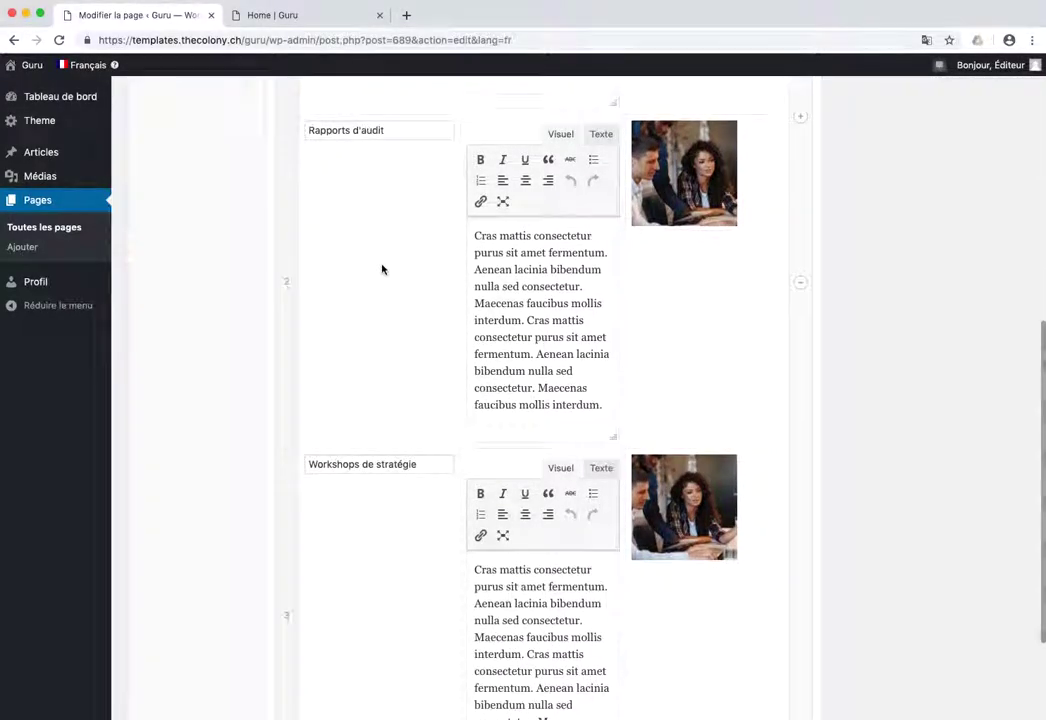
pyautogui.scroll(5, 315, 191)
pyautogui.scroll(1, 336, 225)
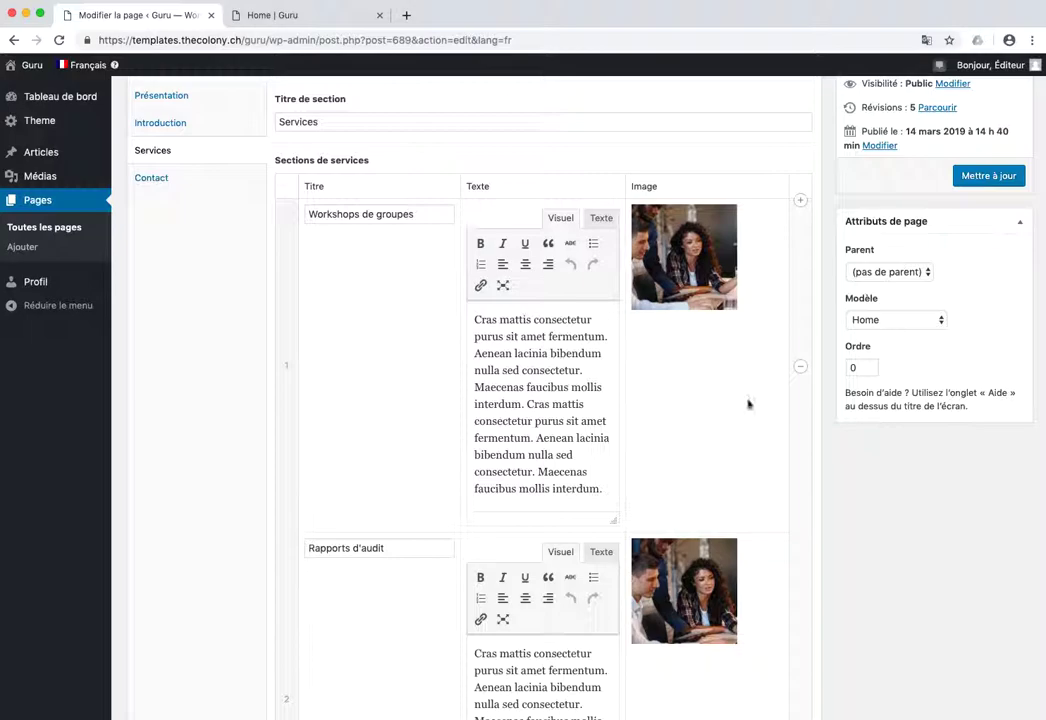
pyautogui.scroll(-2, 332, 362)
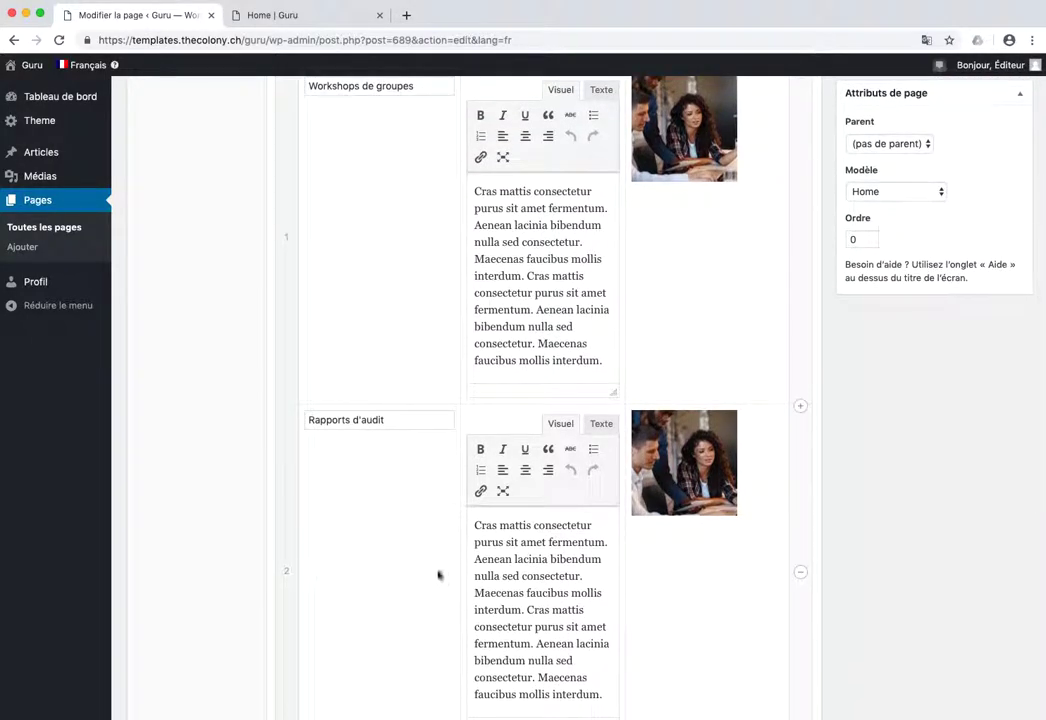
pyautogui.scroll(-3, 438, 572)
pyautogui.scroll(-4, 420, 500)
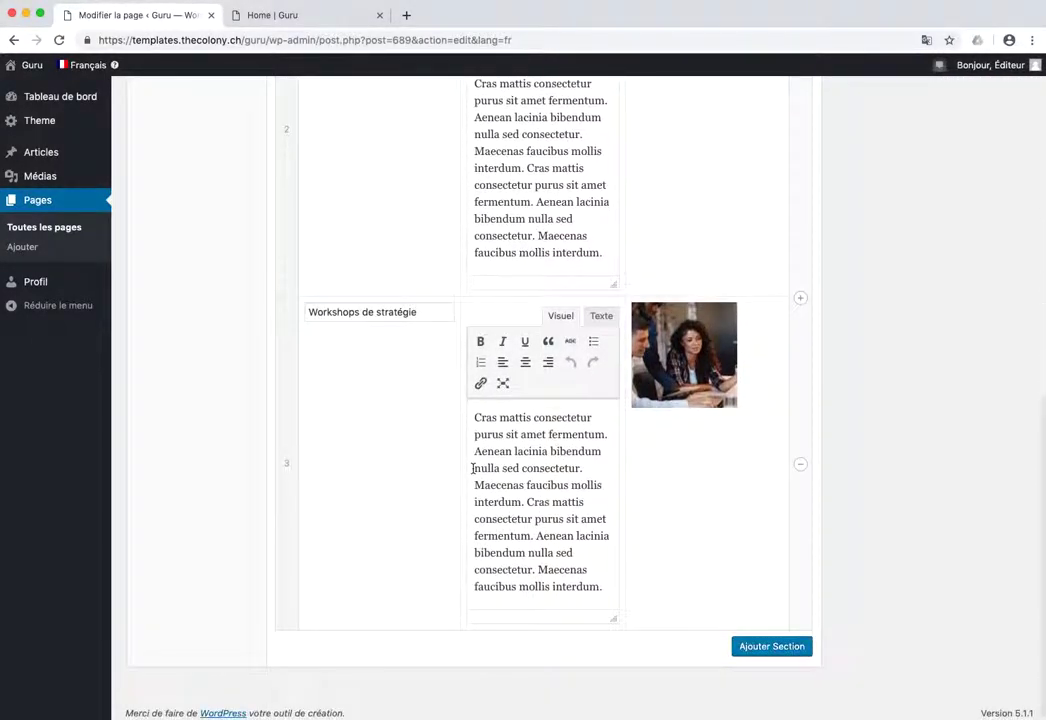
# Compare the title, text and image of the Workshops de groupes entry with the Rapports d'audit block on the live page.
pyautogui.scroll(2, 472, 469)
pyautogui.scroll(9, 417, 279)
pyautogui.moveTo(309, 296); pyautogui.dragTo(519, 389)
pyautogui.tripleClick(545, 469)
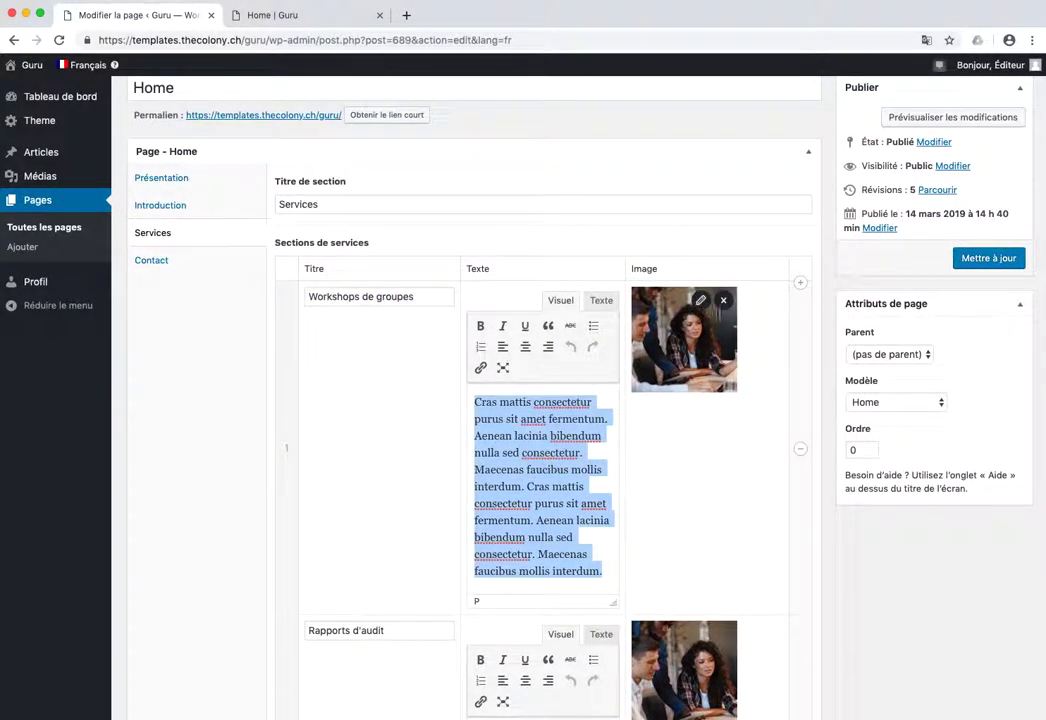
pyautogui.click(304, 16)
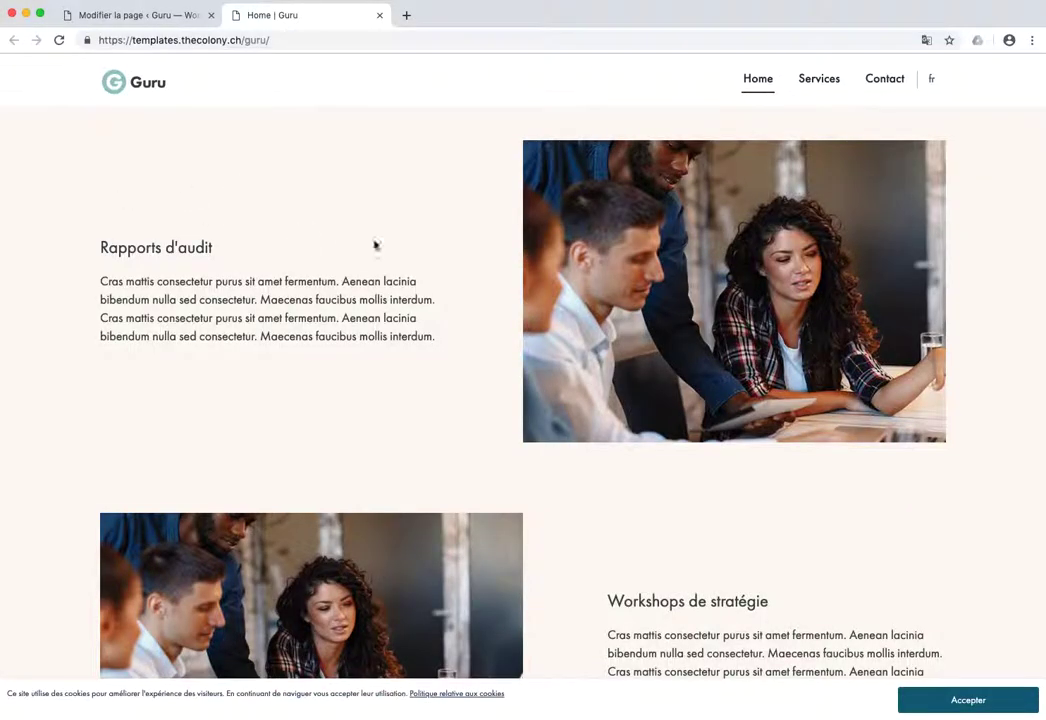
pyautogui.moveTo(97, 238); pyautogui.dragTo(848, 323)
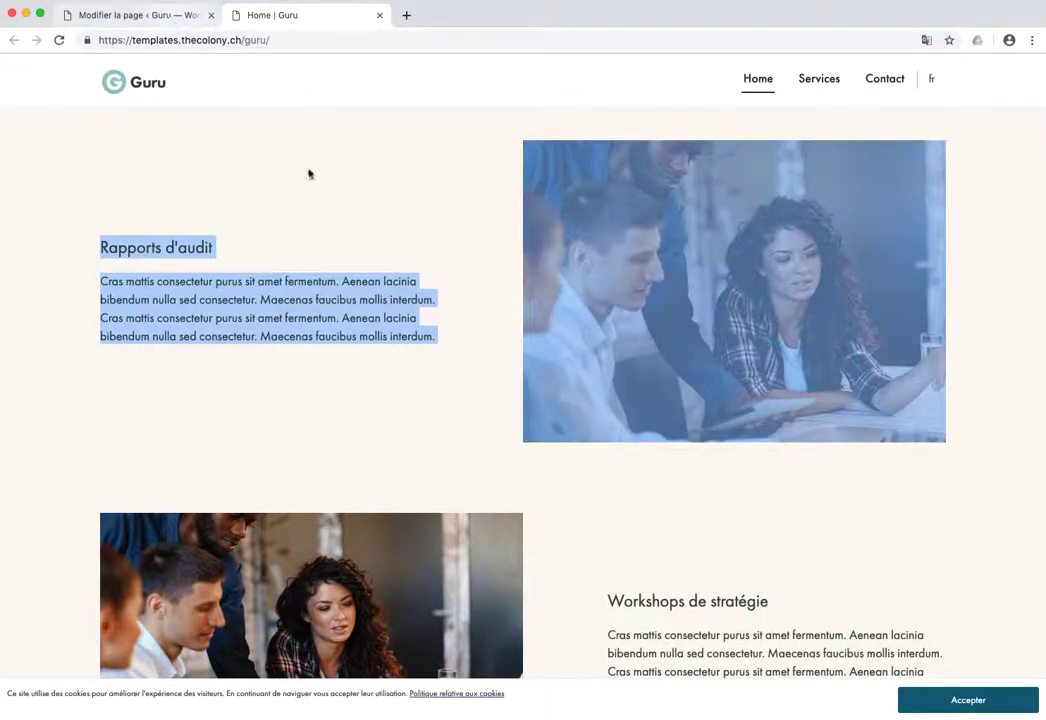
pyautogui.click(322, 175)
# Add an empty service section below Workshops de stratégie in the page editor and place the cursor in its title.
pyautogui.click(160, 17)
pyautogui.scroll(-3, 492, 350)
pyautogui.scroll(-4, 492, 350)
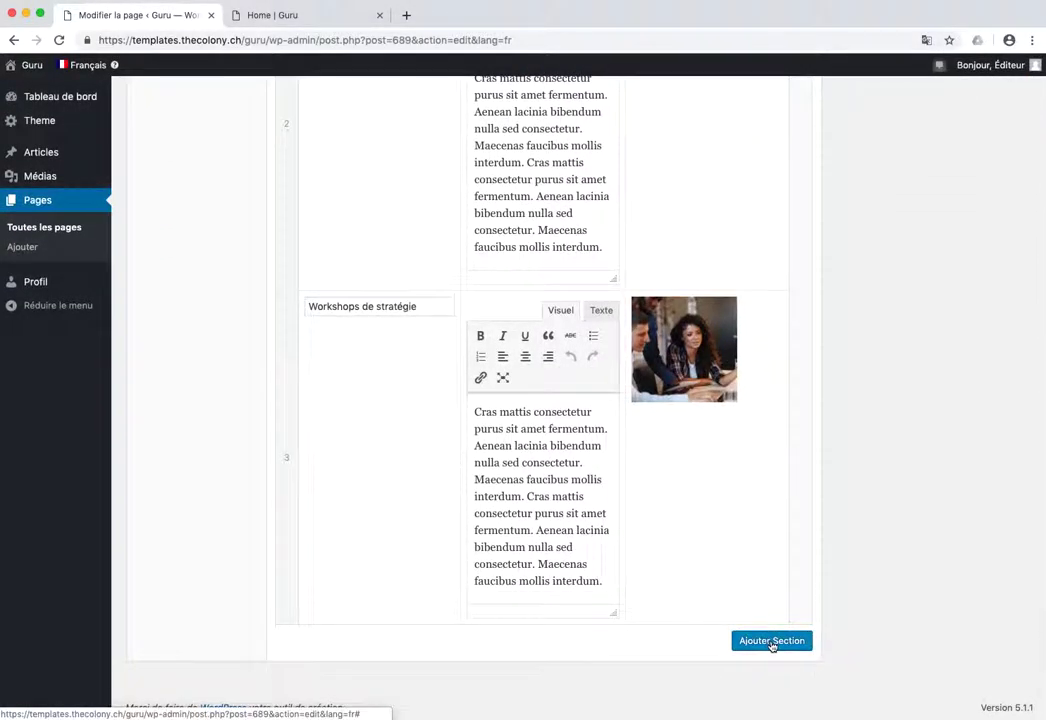
pyautogui.click(770, 641)
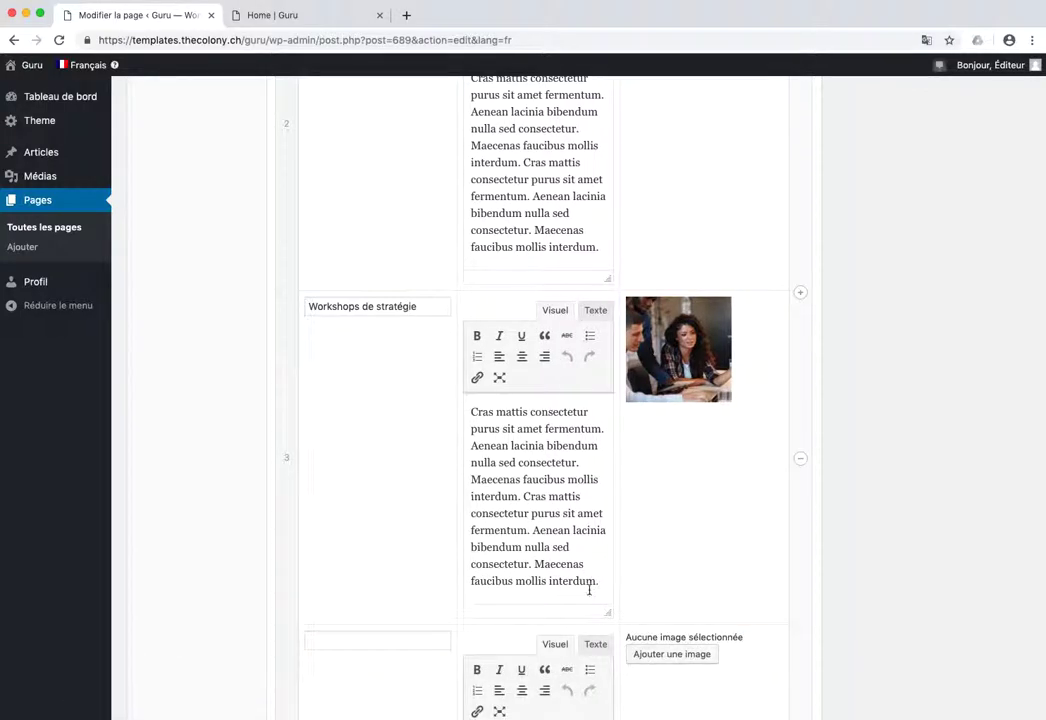
pyautogui.scroll(-5, 455, 444)
pyautogui.click(392, 381)
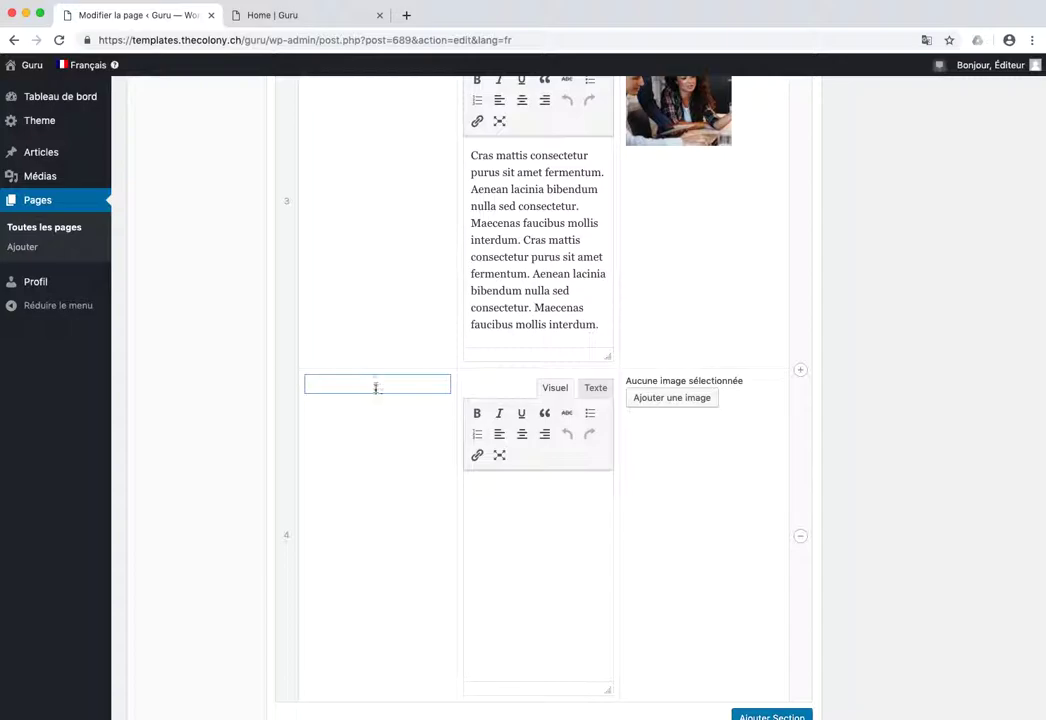
pyautogui.scroll(-2, 768, 330)
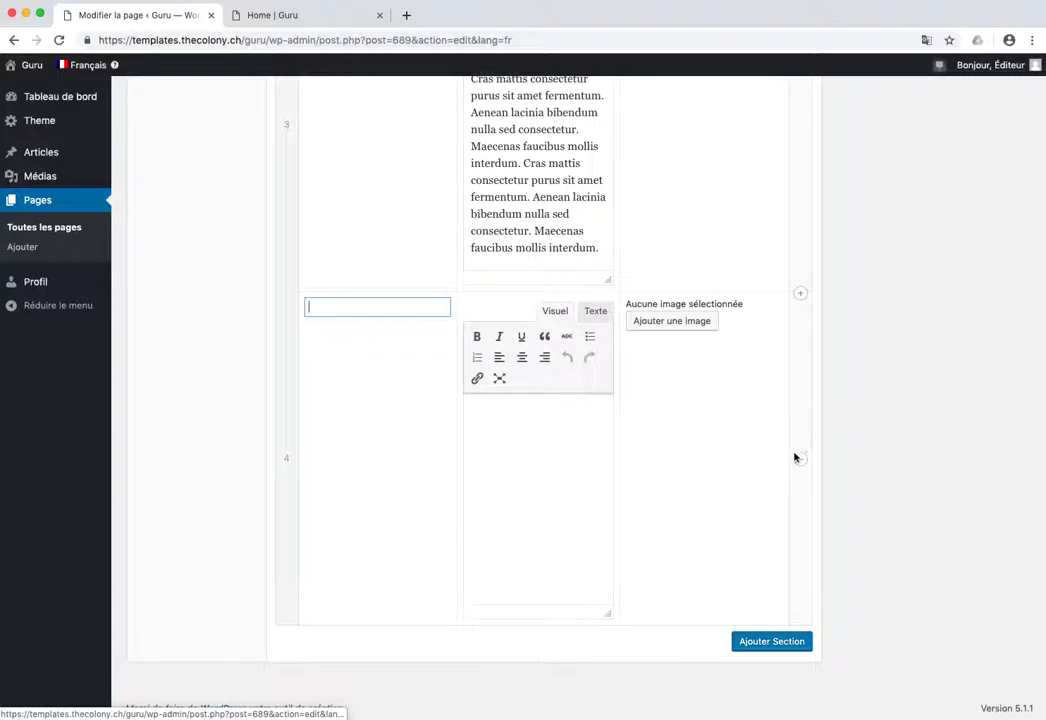
# Delete the empty fourth service section and approve its removal.
pyautogui.click(801, 460)
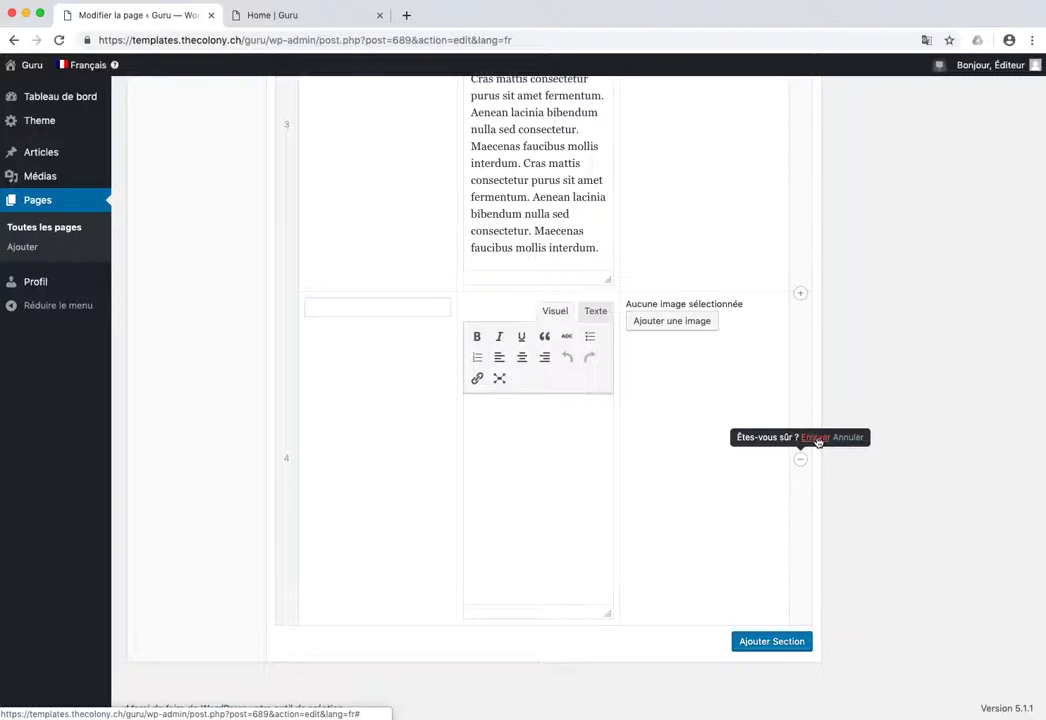
pyautogui.click(818, 442)
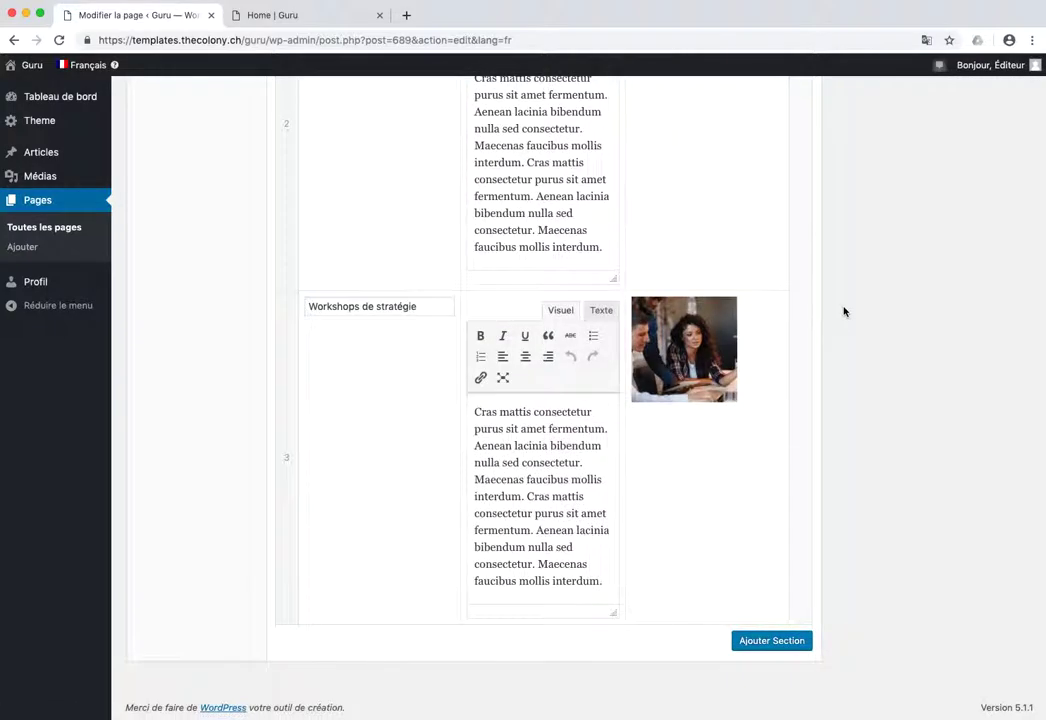
# Show the Contact section and examine its phone, email, address, contact form and Google map fields.
pyautogui.scroll(3, 843, 310)
pyautogui.scroll(5, 763, 306)
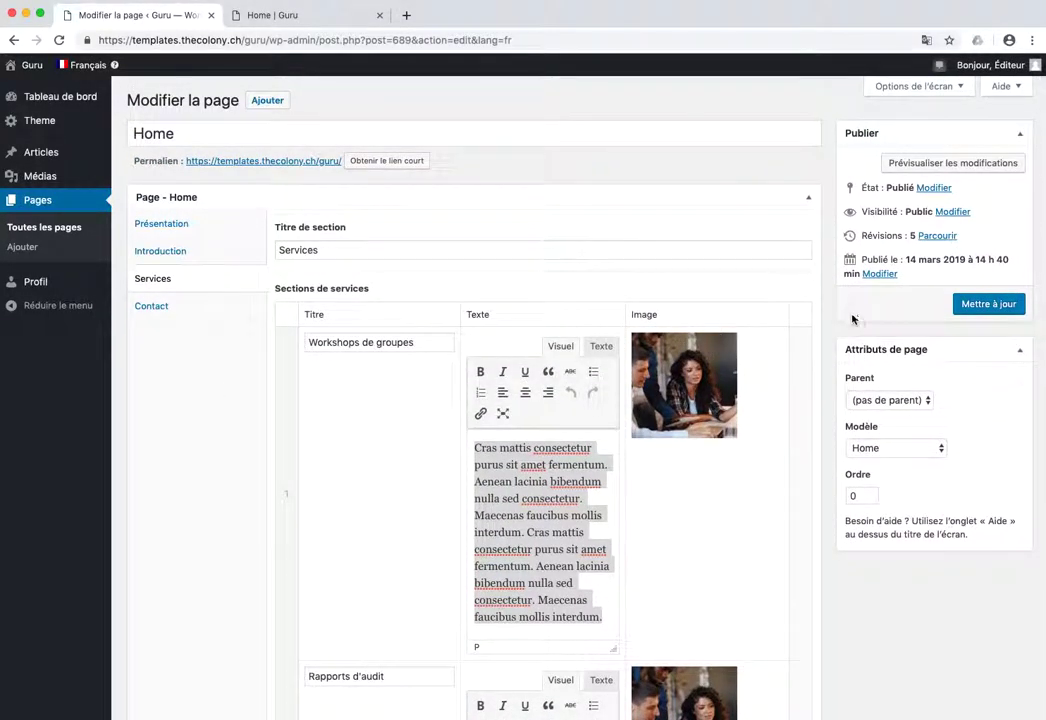
pyautogui.click(182, 307)
pyautogui.scroll(-5, 500, 190)
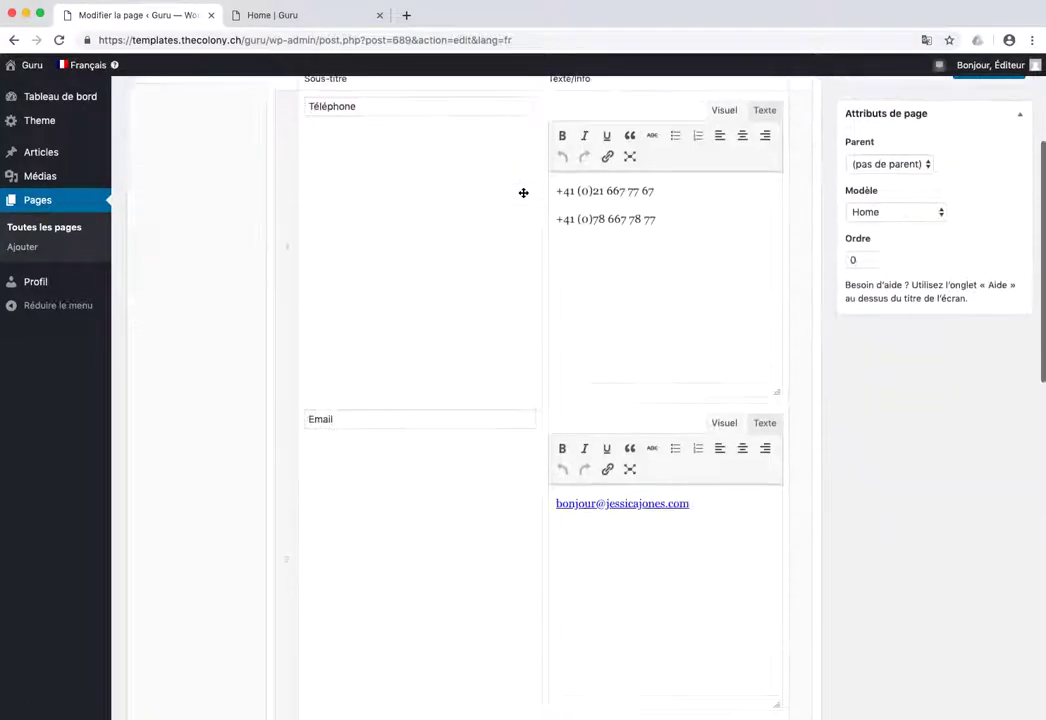
pyautogui.scroll(-7, 488, 194)
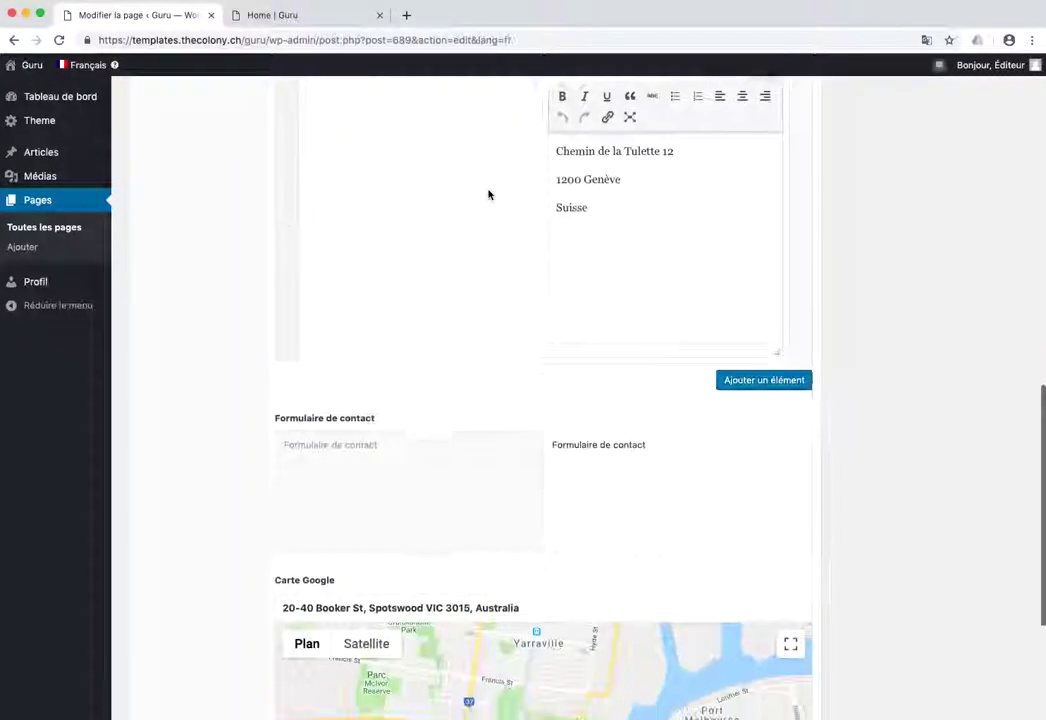